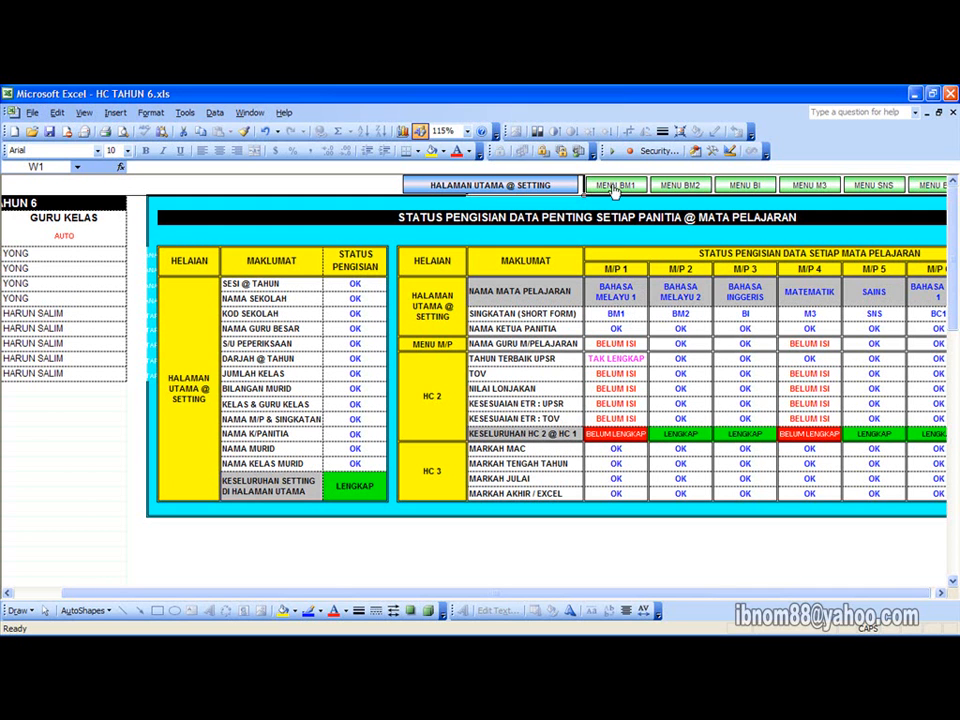
Step: Open the Bahasa Melayu 1 menu sheet and review its class, subject and form listings
{"action": "left_click", "coordinate": [614, 187]}
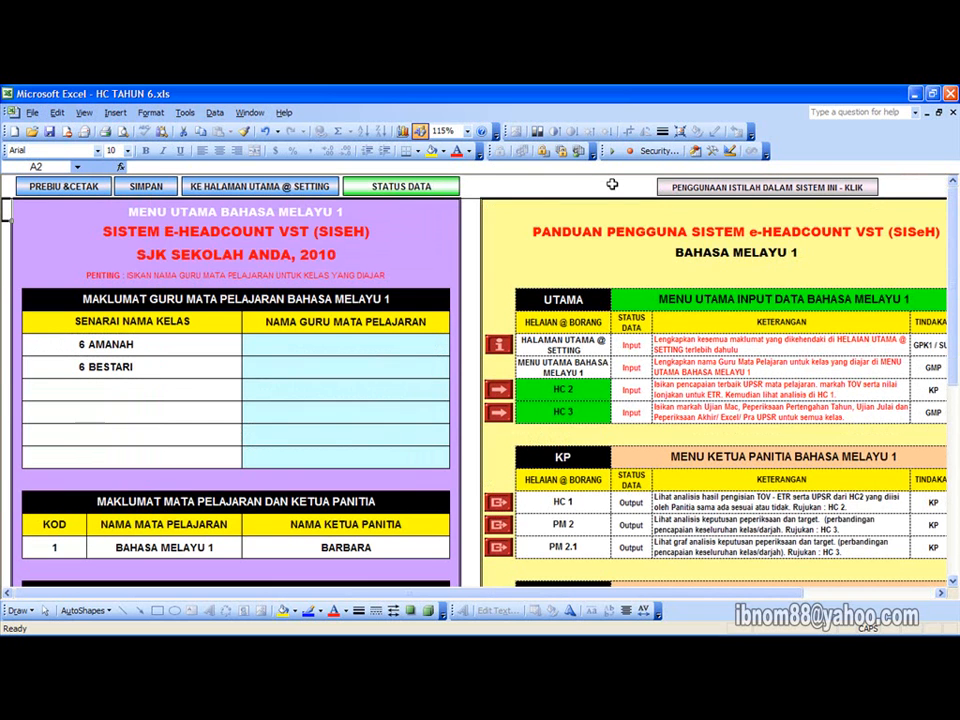
{"action": "scroll", "coordinate": [589, 410], "scroll_direction": "down", "scroll_amount": 2}
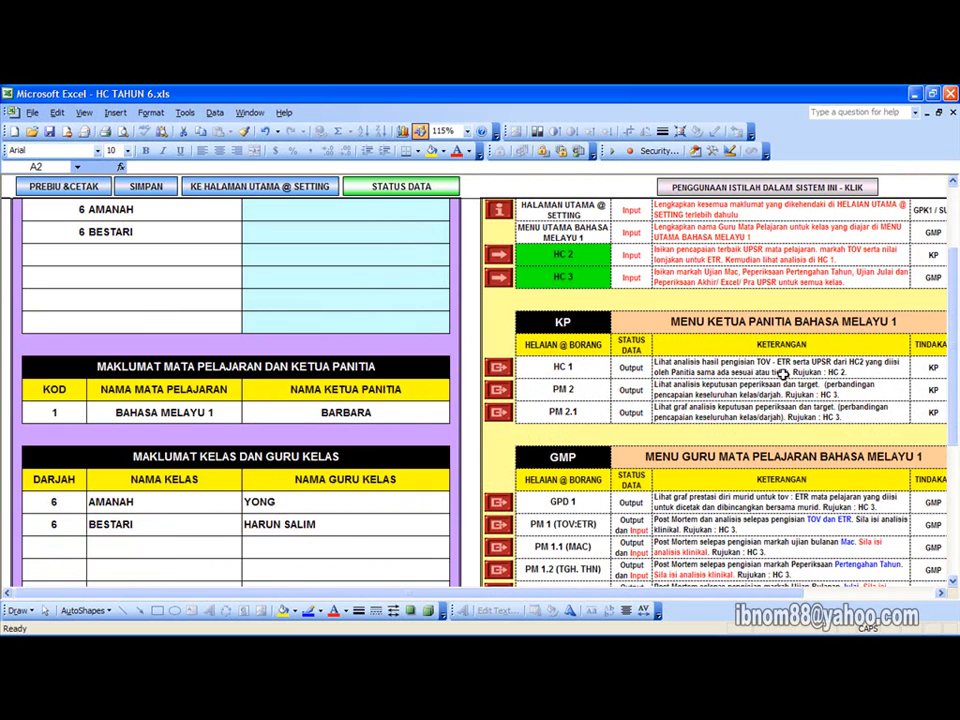
{"action": "scroll", "coordinate": [776, 383], "scroll_direction": "down", "scroll_amount": 3}
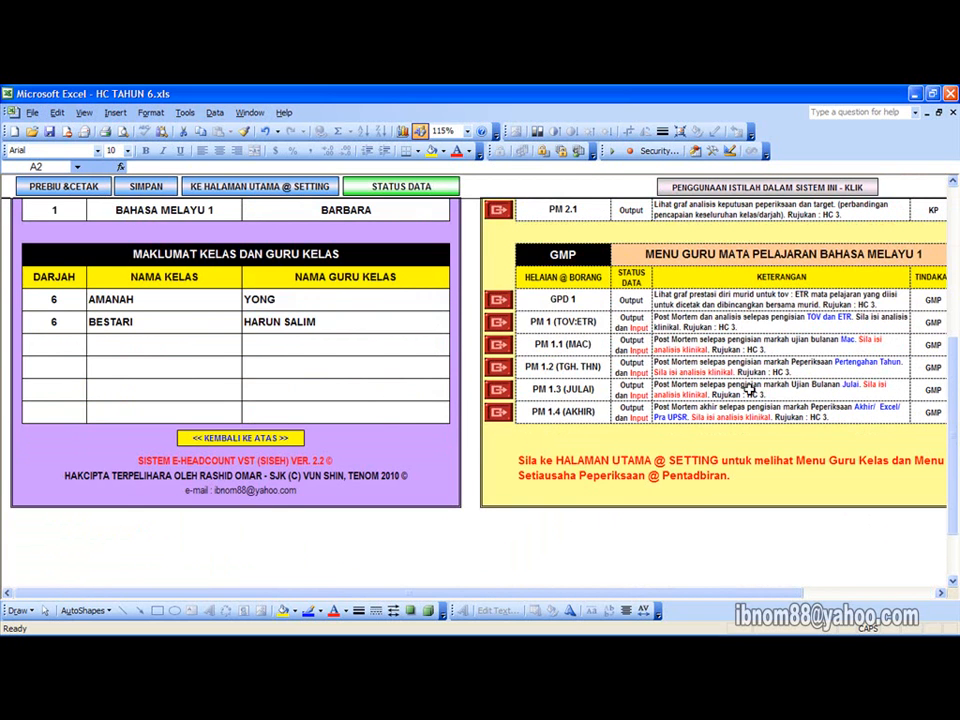
{"action": "scroll", "coordinate": [748, 390], "scroll_direction": "up", "scroll_amount": 2}
{"action": "scroll", "coordinate": [745, 388], "scroll_direction": "up", "scroll_amount": 4}
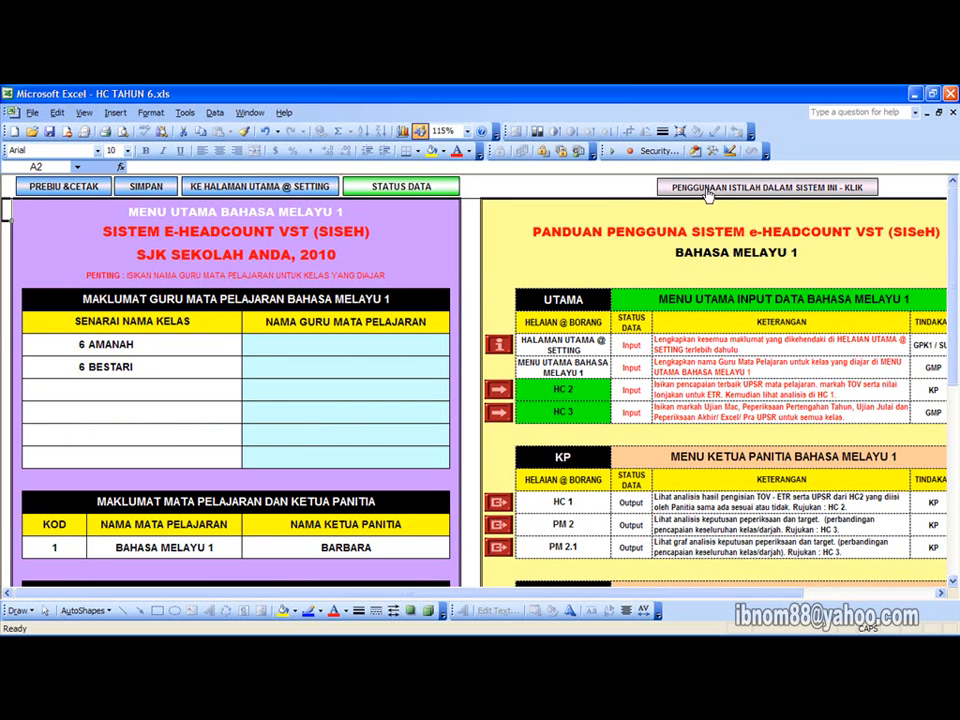
Step: Consult the glossary of headcount terms used in the system and return to the Bahasa Melayu 1 menu
{"action": "left_click", "coordinate": [707, 190]}
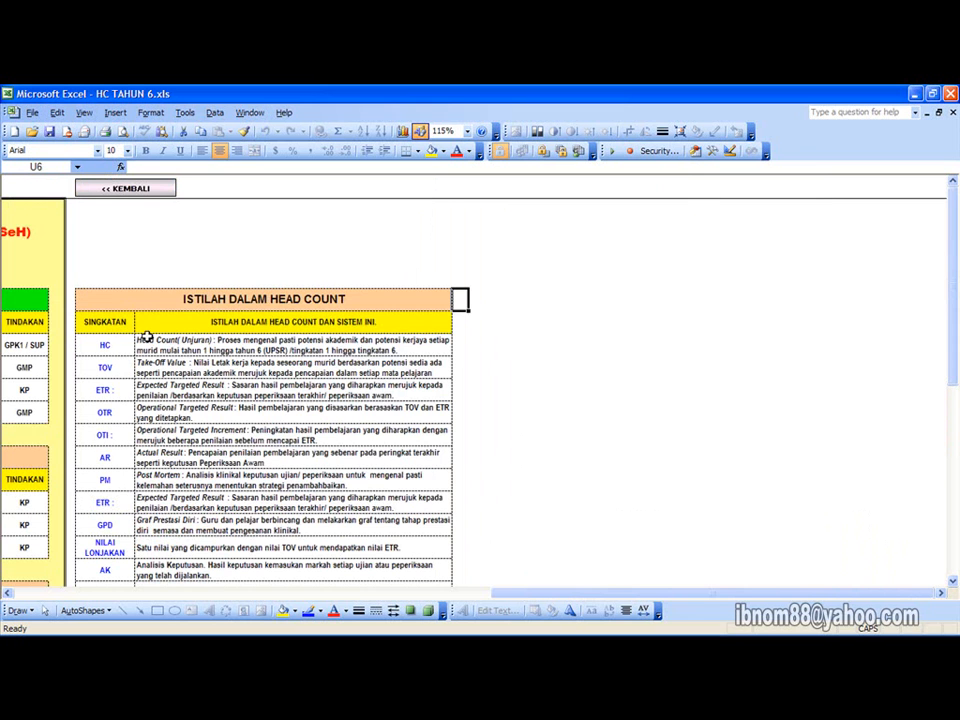
{"action": "scroll", "coordinate": [198, 418], "scroll_direction": "down", "scroll_amount": 2}
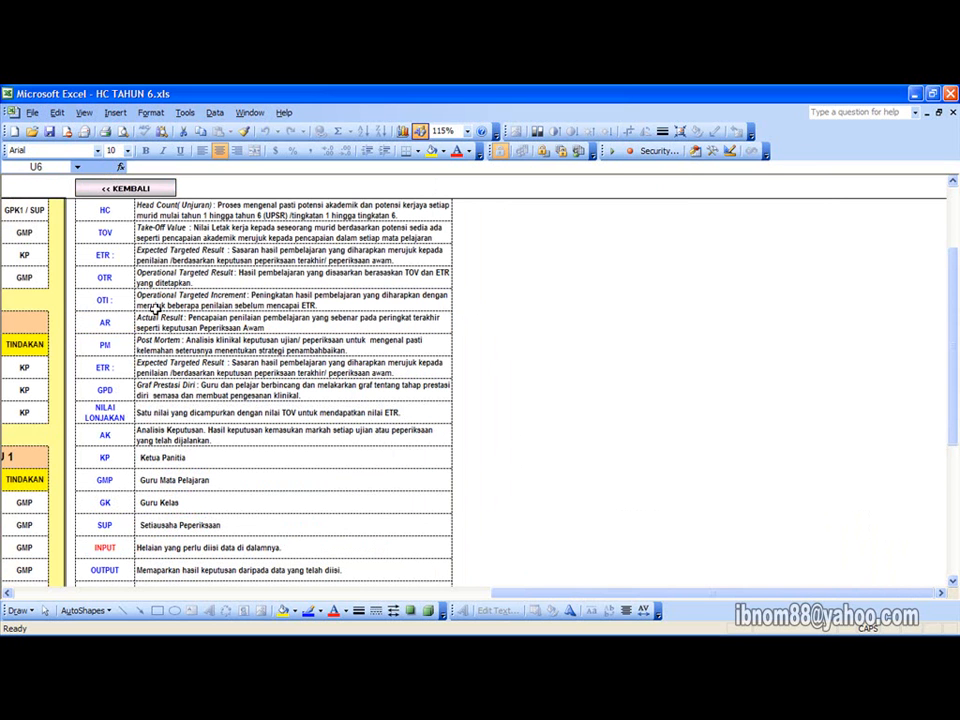
{"action": "left_click", "coordinate": [108, 189]}
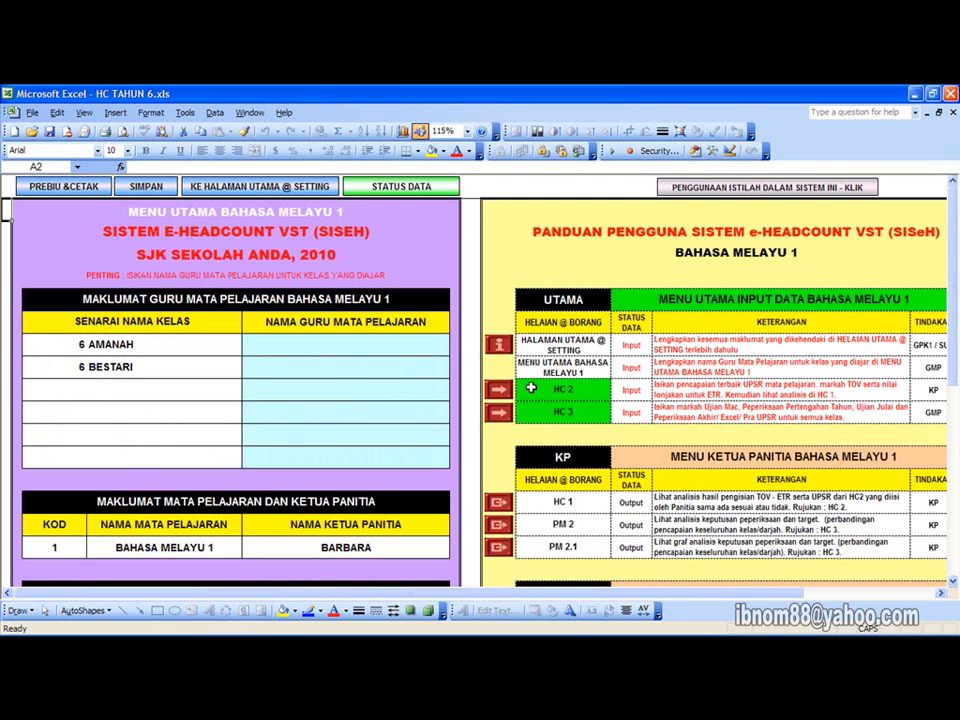
Step: Enter the subject teachers' names for classes 6 AMANAH and 6 BESTARI
{"action": "left_click", "coordinate": [327, 342]}
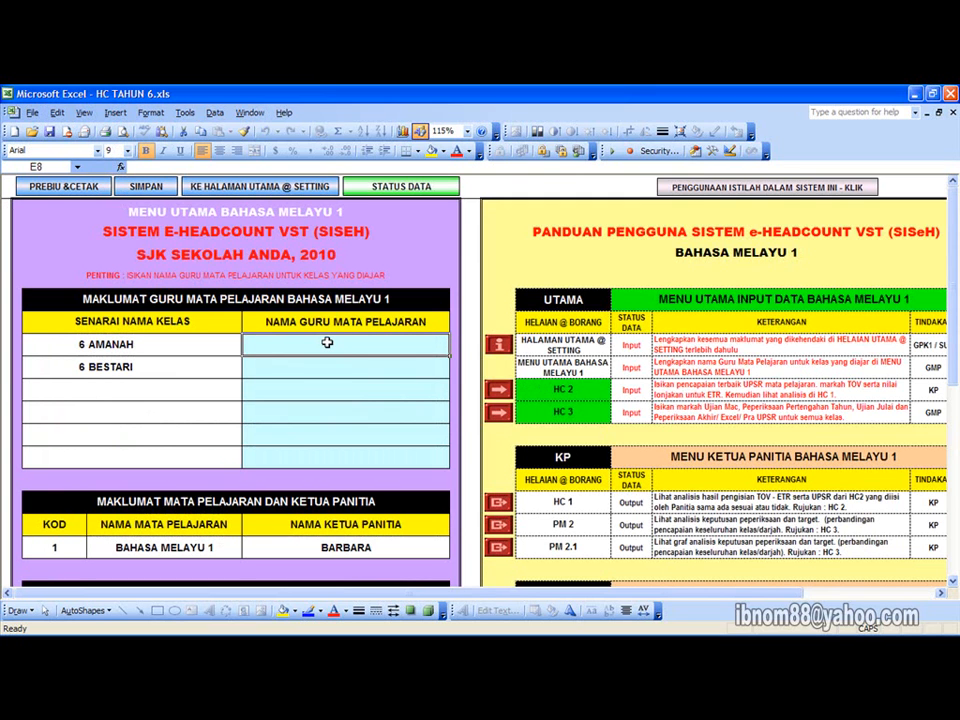
{"action": "type", "text": "JA"}
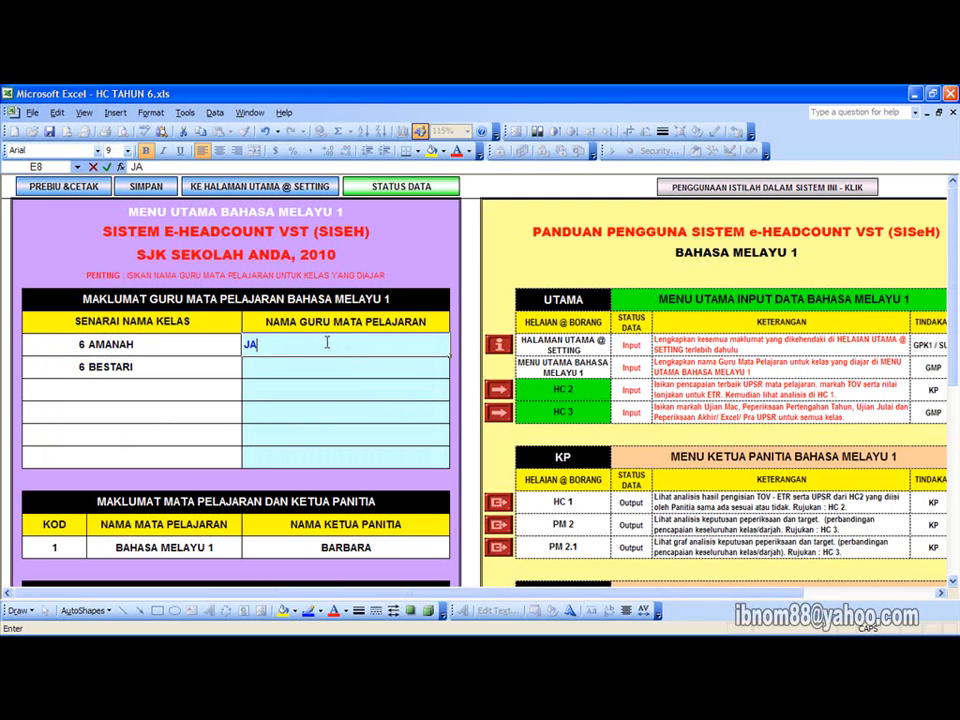
{"action": "type", "text": "MAL"}
{"action": "key", "text": "Return"}
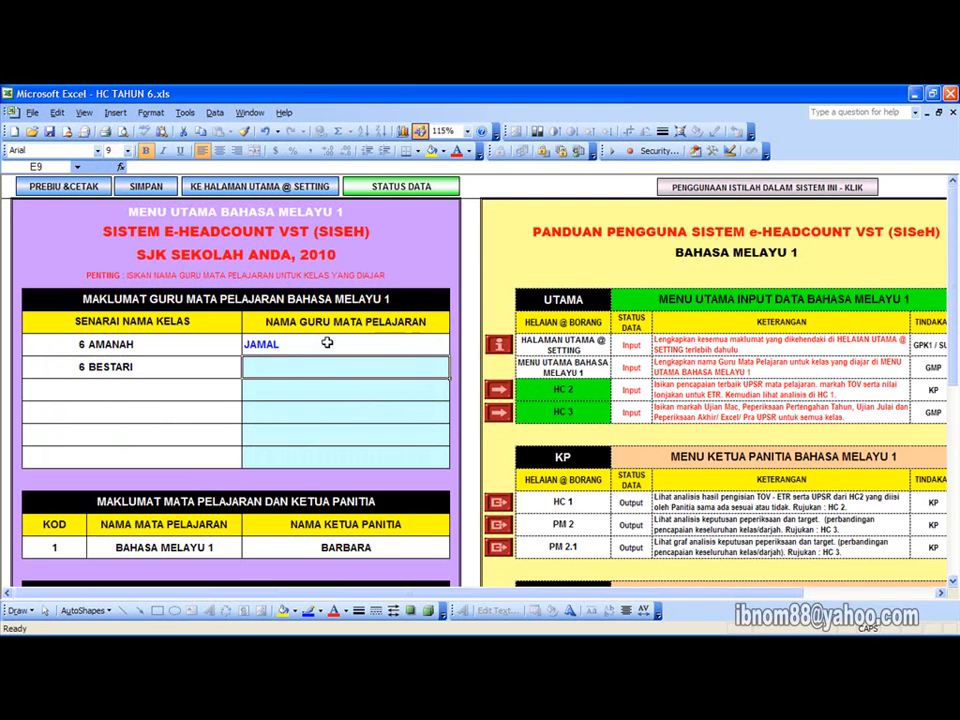
{"action": "type", "text": "BA"}
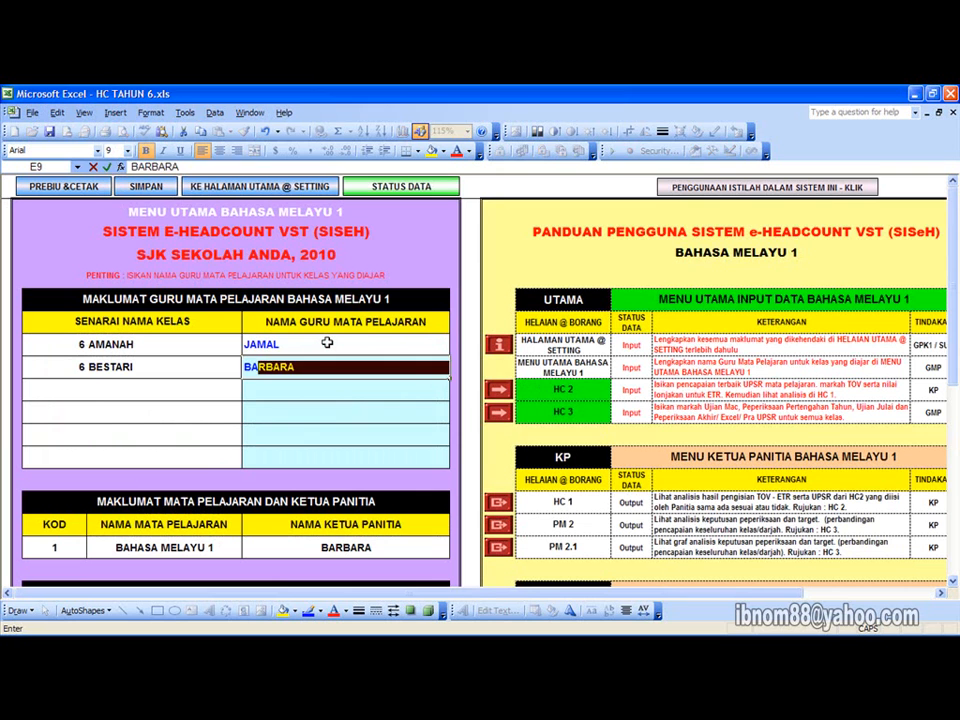
{"action": "type", "text": "RBARA"}
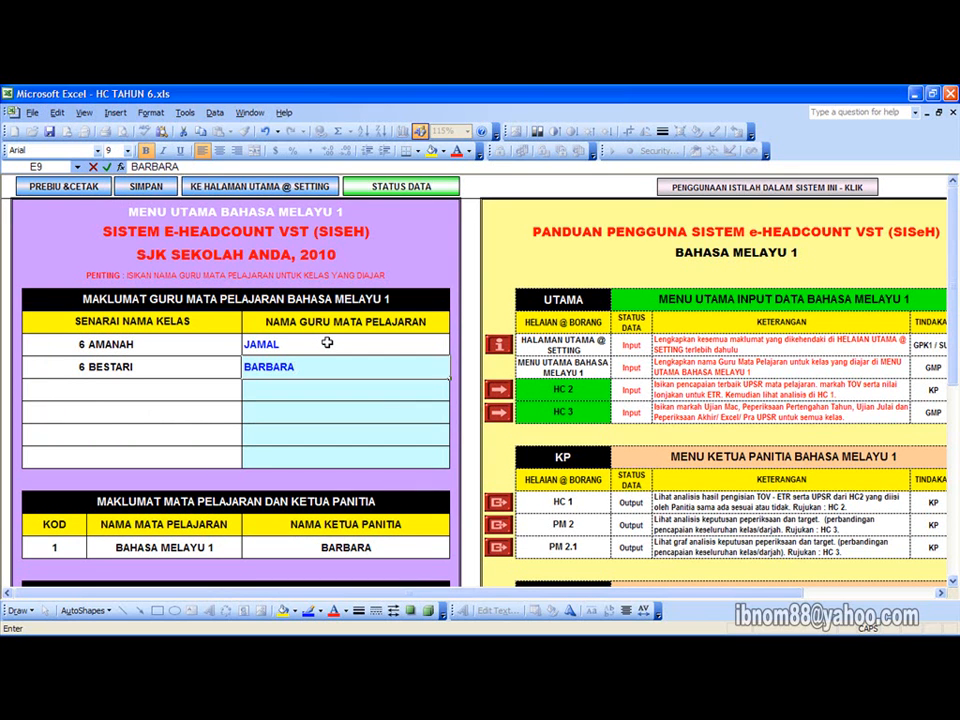
{"action": "key", "text": "Return"}
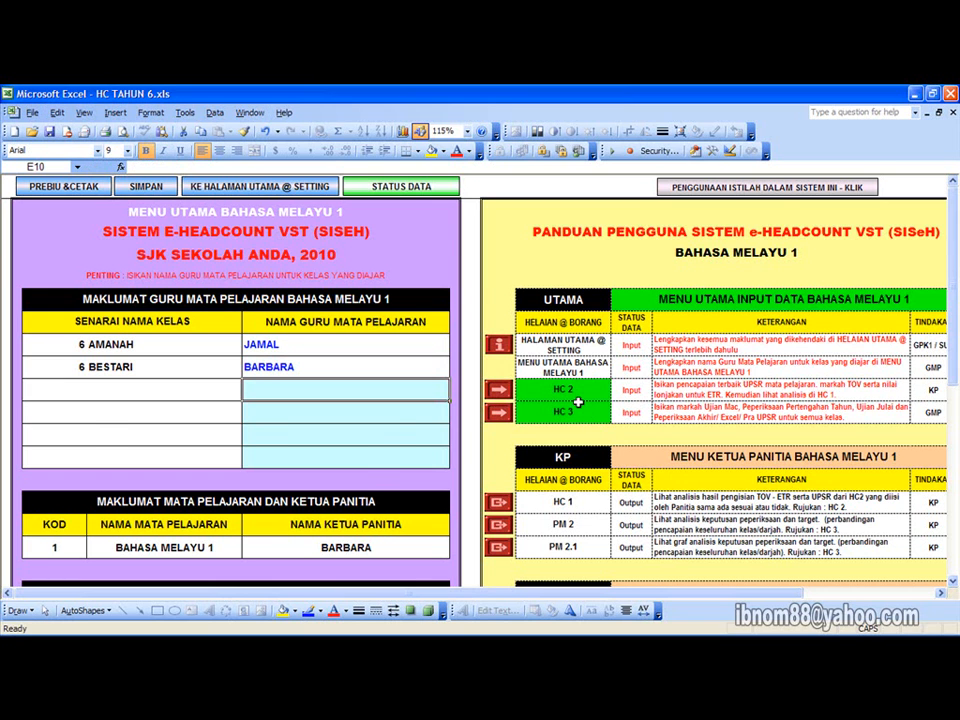
Step: Open the HC 2 target sheet for Bahasa Melayu 1
{"action": "scroll", "coordinate": [578, 402], "scroll_direction": "down", "scroll_amount": 1}
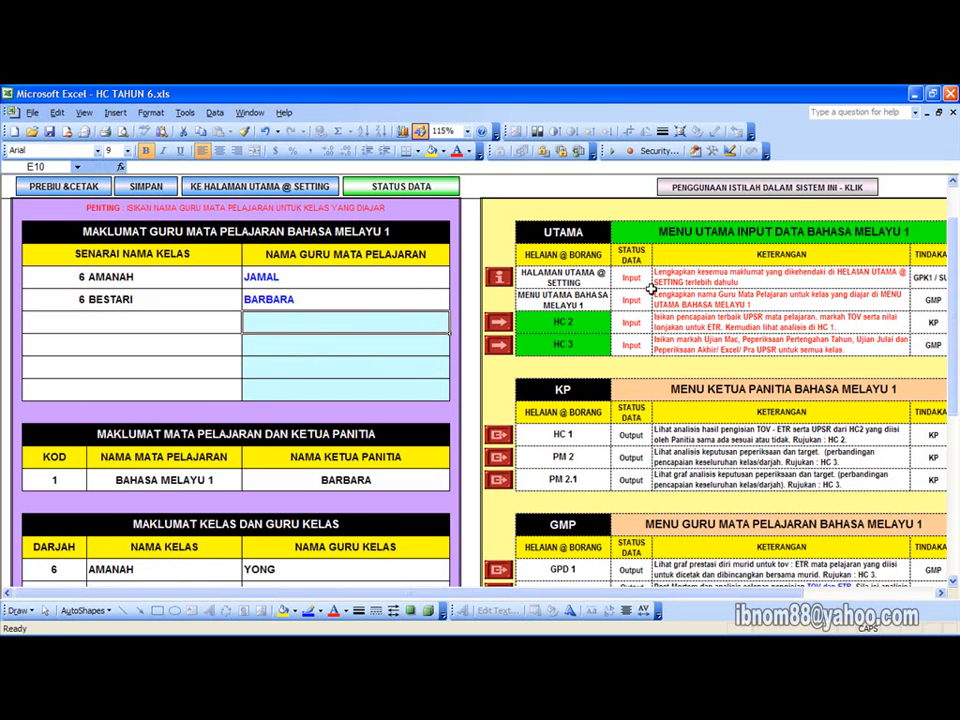
{"action": "left_click", "coordinate": [500, 323]}
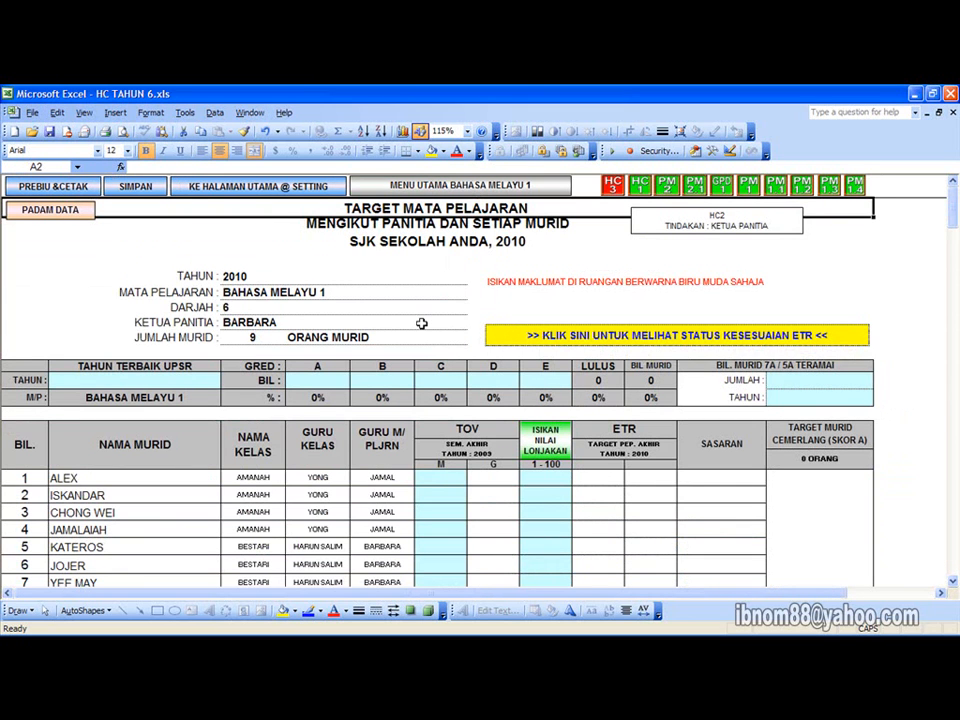
Step: Examine the ETR suitability analysis for UPSR and TOV below the pupil list, and return to the list
{"action": "left_click", "coordinate": [663, 340]}
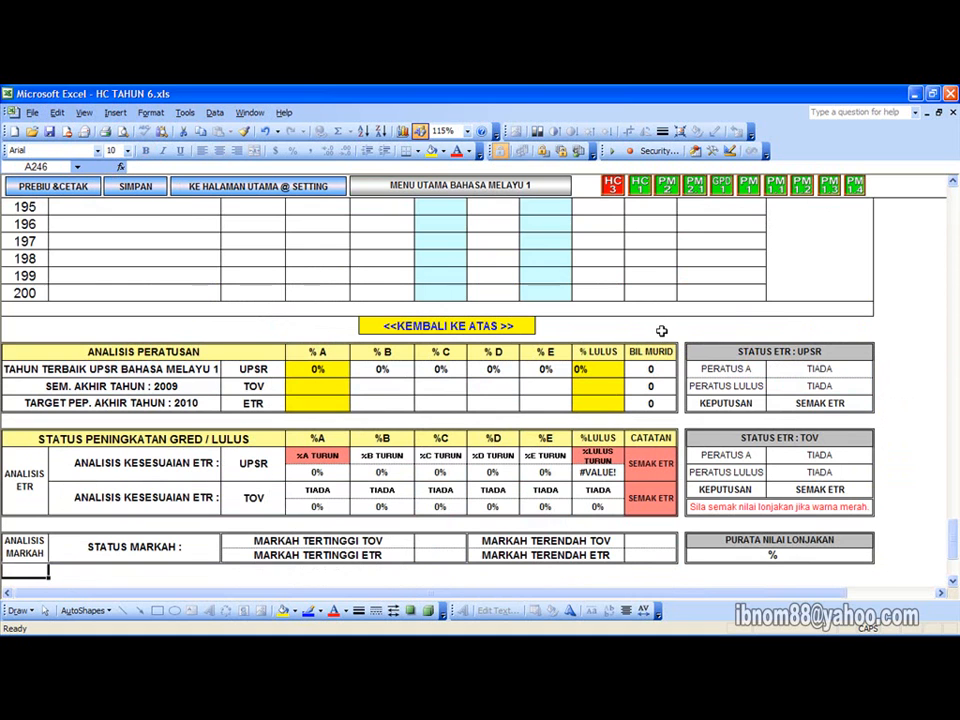
{"action": "left_click", "coordinate": [314, 456]}
{"action": "left_click", "coordinate": [615, 458]}
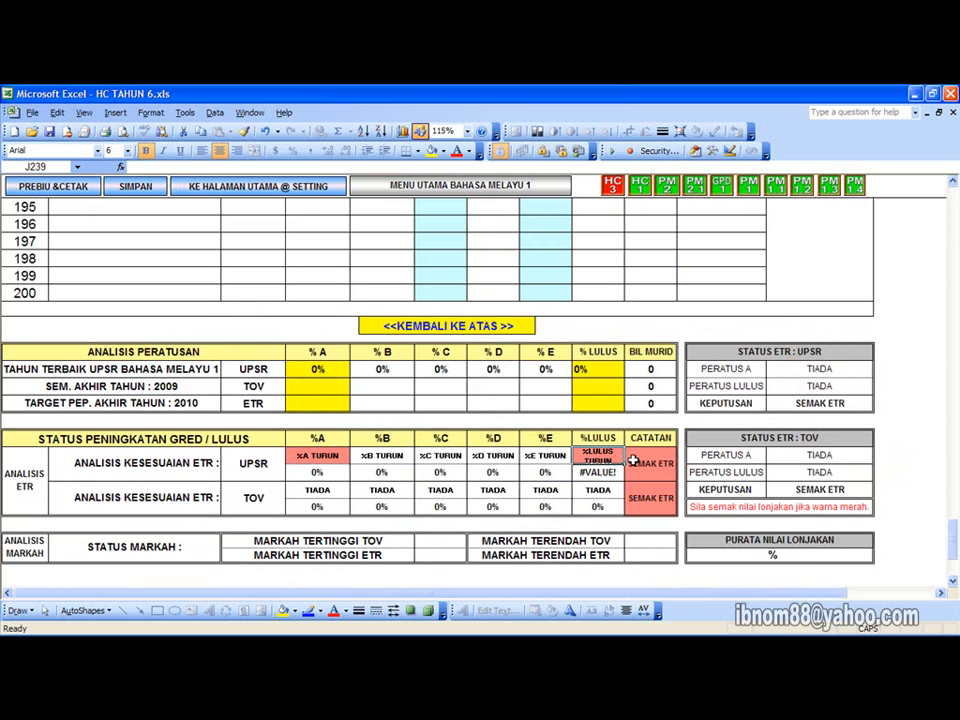
{"action": "left_click", "coordinate": [634, 462]}
{"action": "left_click", "coordinate": [641, 507]}
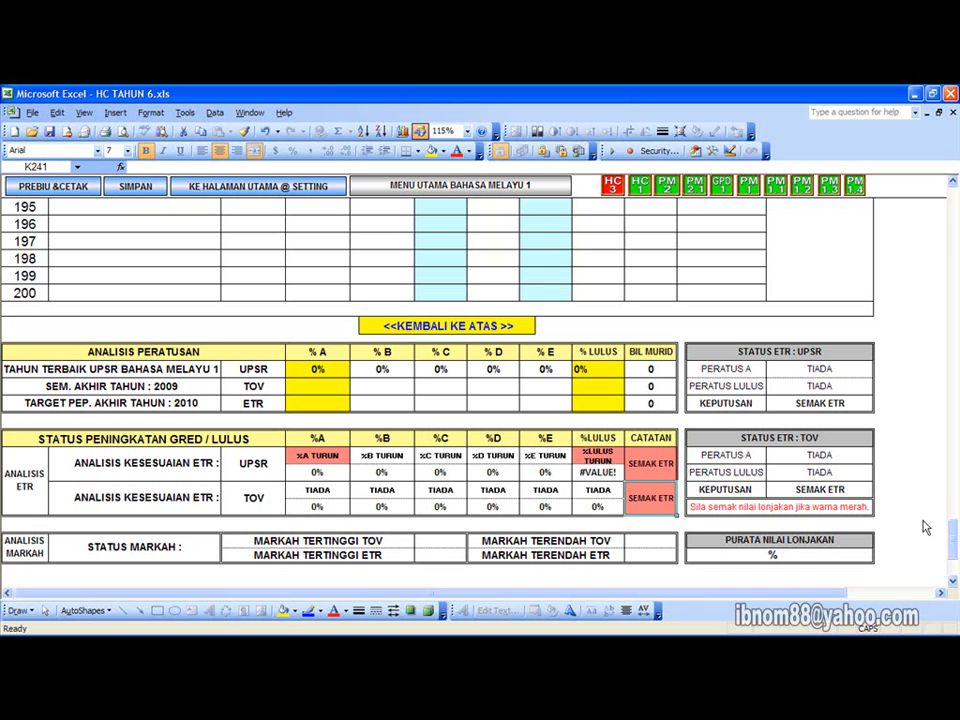
{"action": "left_click", "coordinate": [952, 538]}
{"action": "left_click_drag", "start_coordinate": [952, 538], "coordinate": [938, 226]}
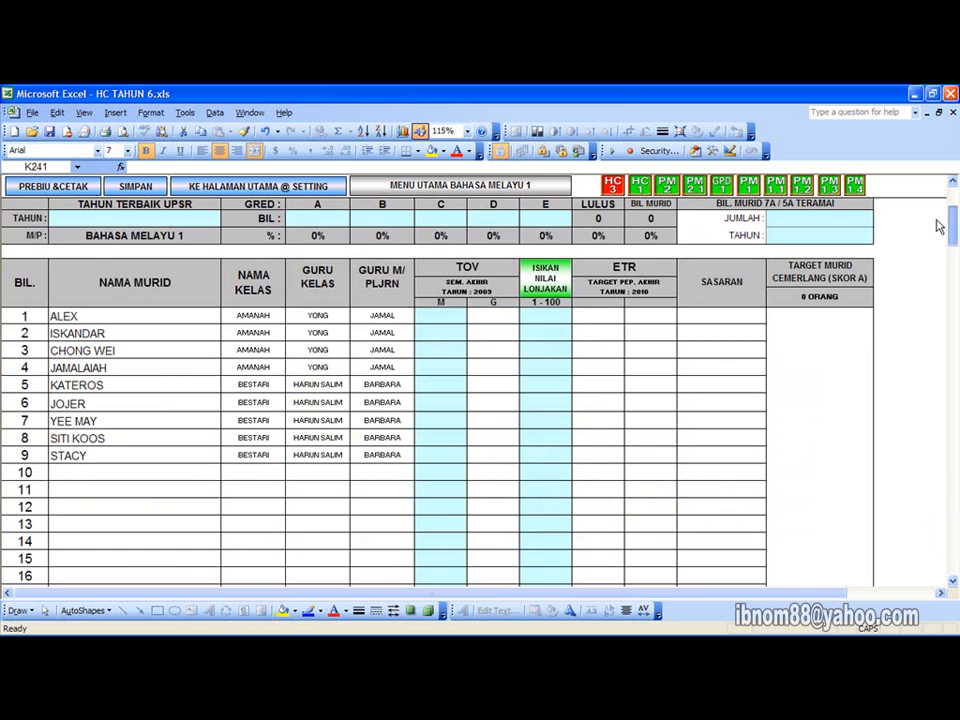
Step: Set the best UPSR year (TAHUN TERBAIK UPSR) to 2009
{"action": "scroll", "coordinate": [500, 337], "scroll_direction": "up", "scroll_amount": 2}
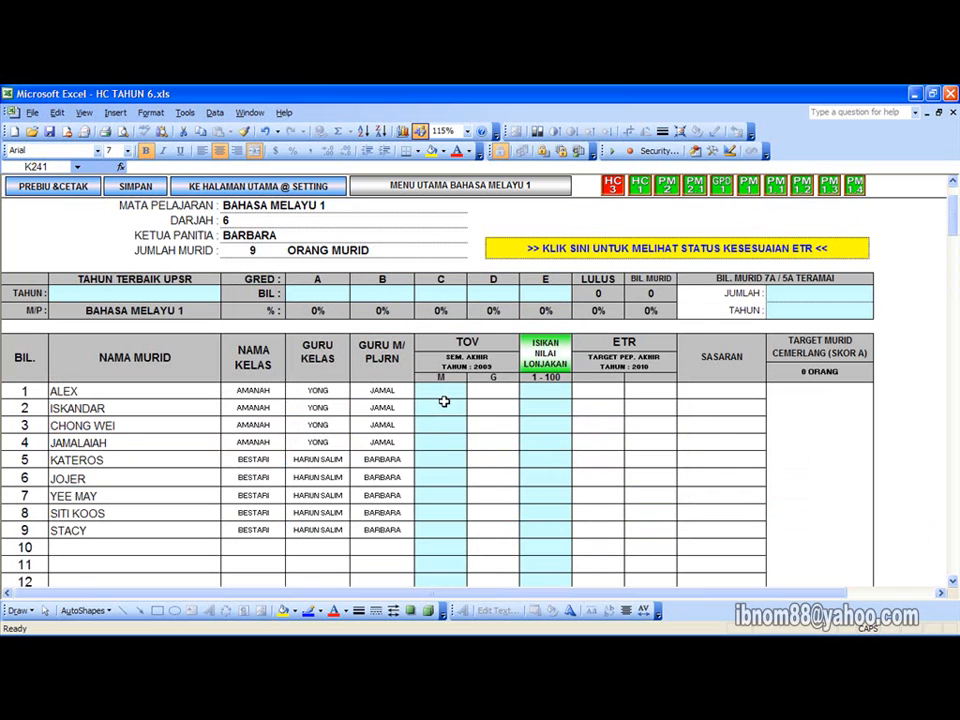
{"action": "scroll", "coordinate": [450, 385], "scroll_direction": "down", "scroll_amount": 1}
{"action": "scroll", "coordinate": [456, 365], "scroll_direction": "down", "scroll_amount": 1}
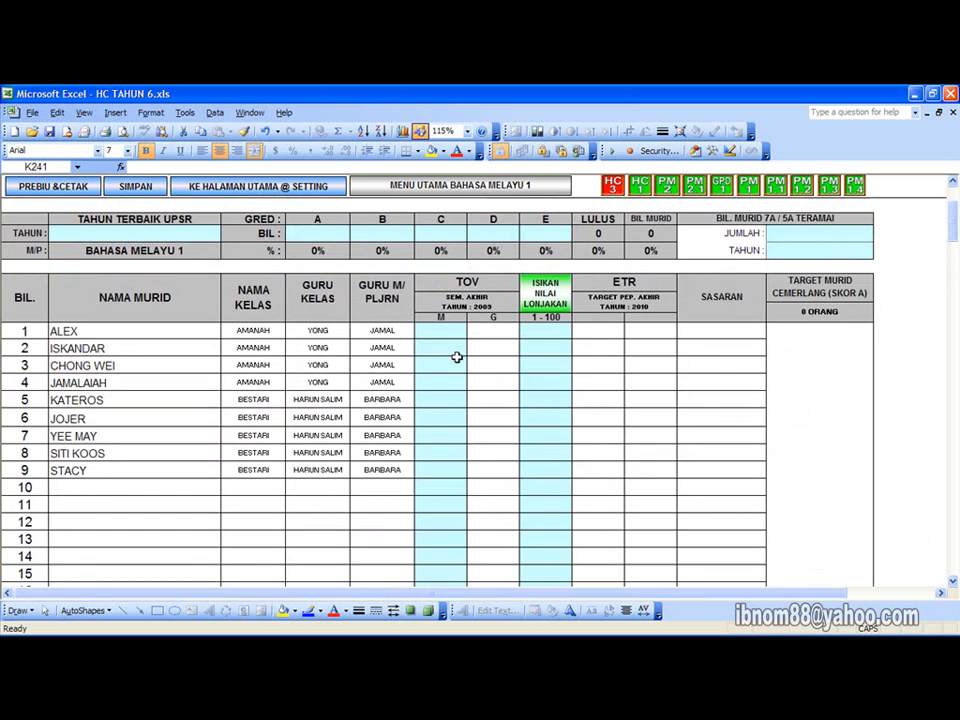
{"action": "scroll", "coordinate": [456, 357], "scroll_direction": "up", "scroll_amount": 2}
{"action": "left_click", "coordinate": [443, 420]}
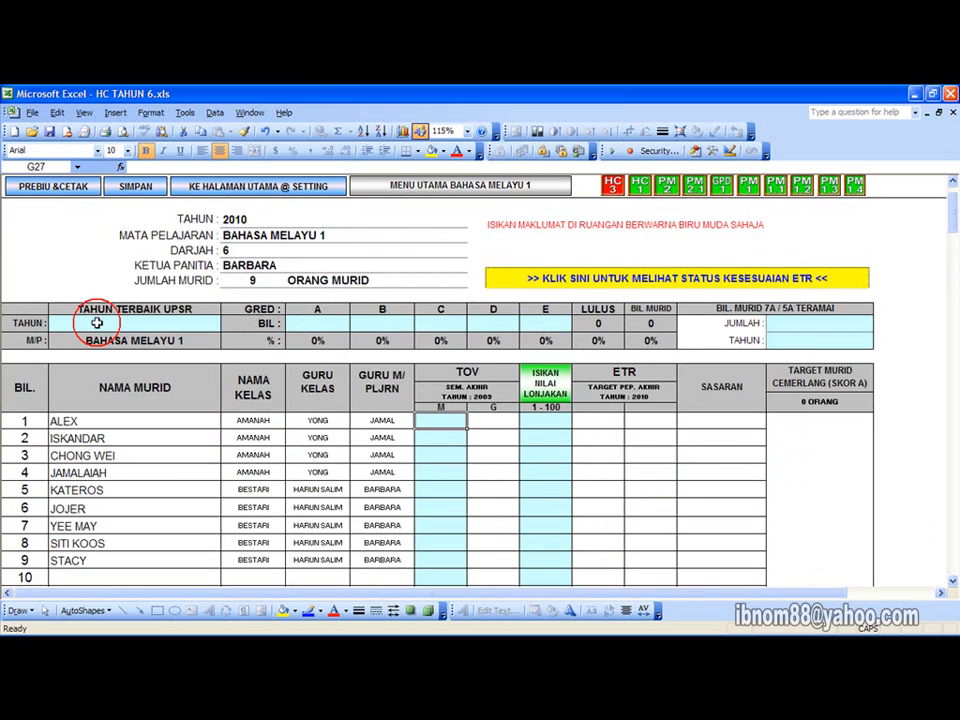
{"action": "left_click", "coordinate": [97, 322]}
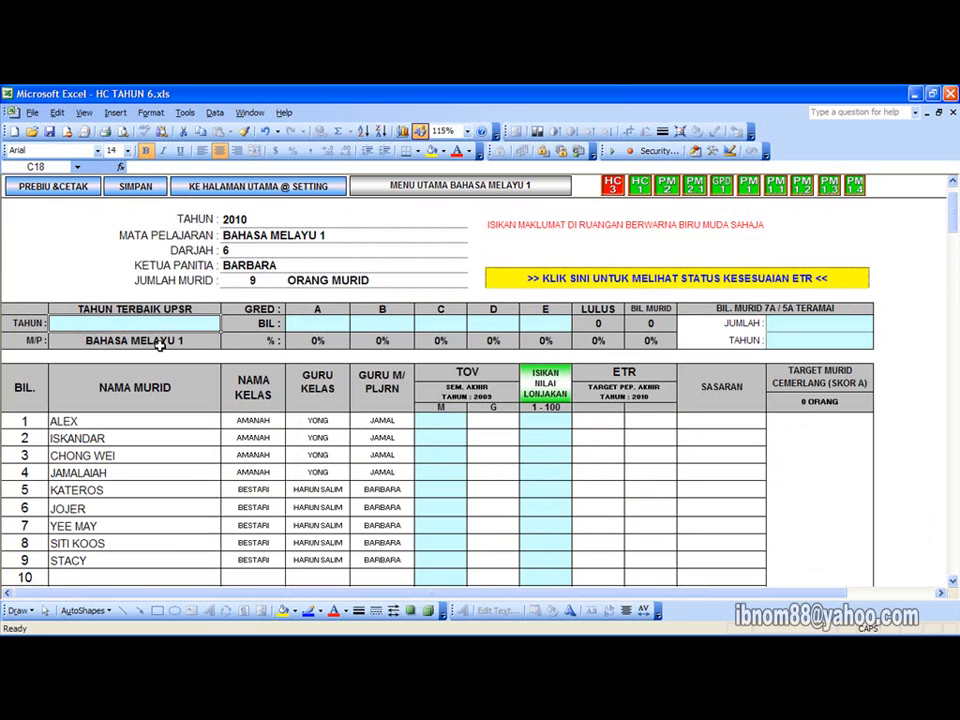
{"action": "type", "text": "200"}
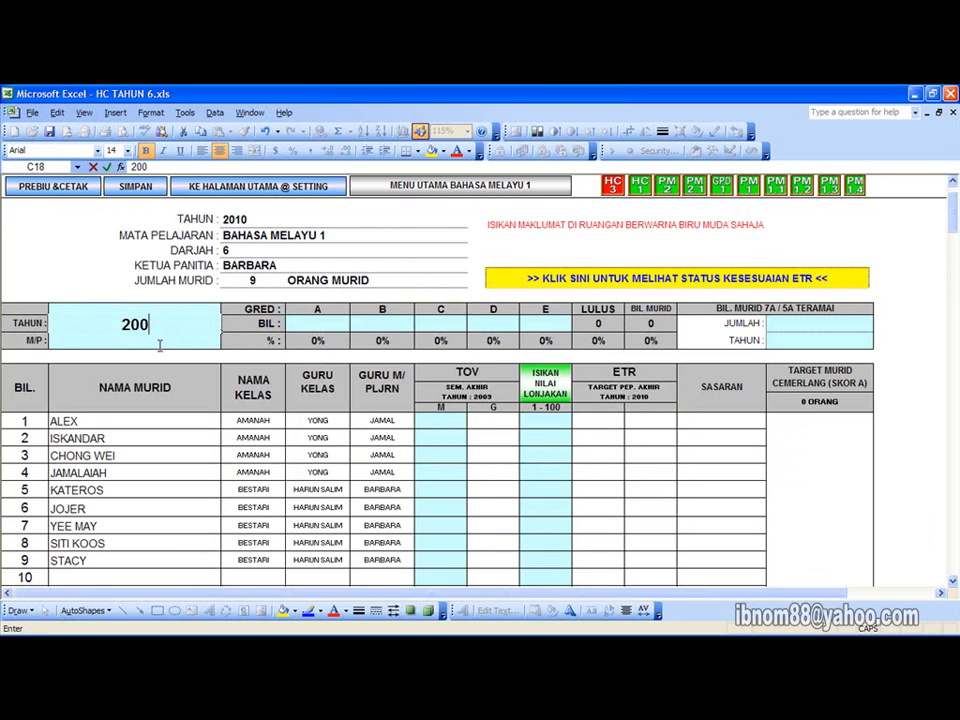
{"action": "type", "text": "9"}
{"action": "key", "text": "Tab"}
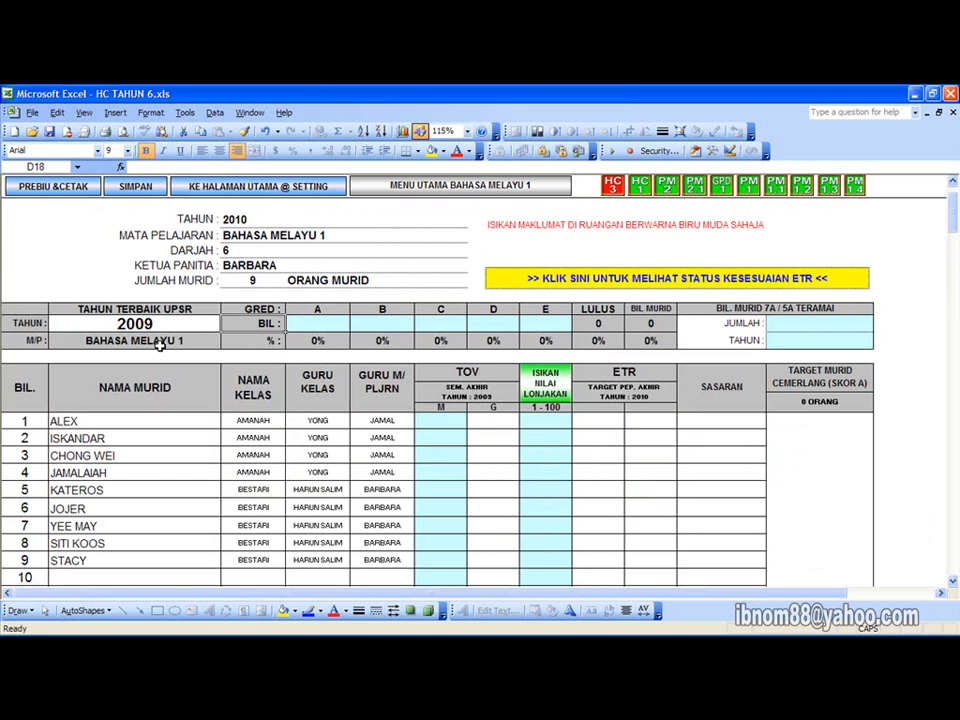
Step: Fill in the best-year UPSR grade counts: A 1, B 2, C 3, D 2 and E 1
{"action": "key", "text": "Tab"}
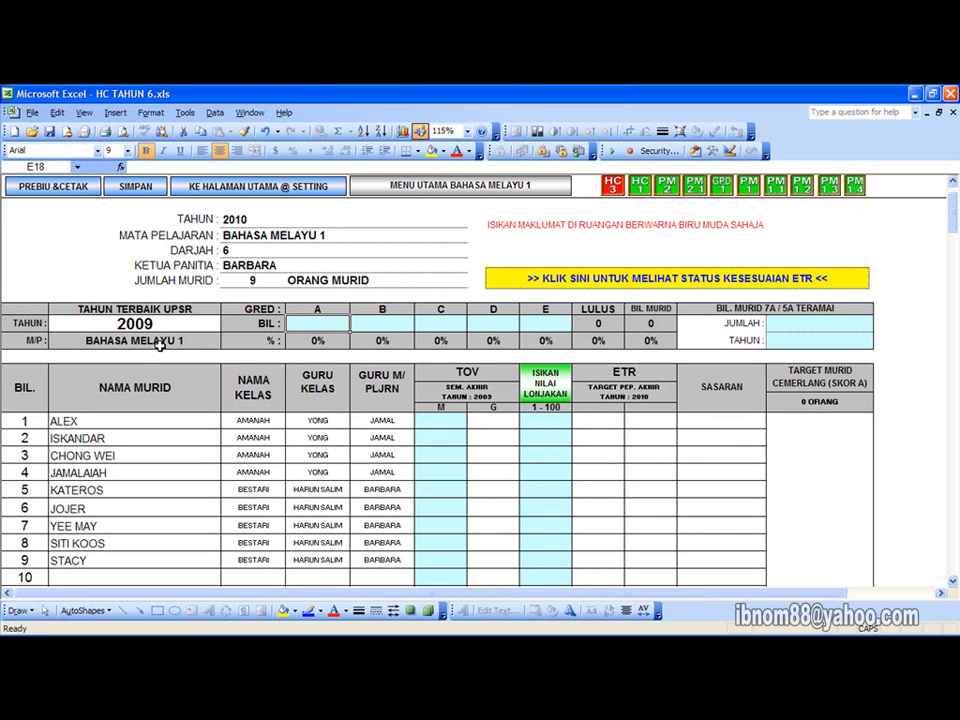
{"action": "type", "text": "1"}
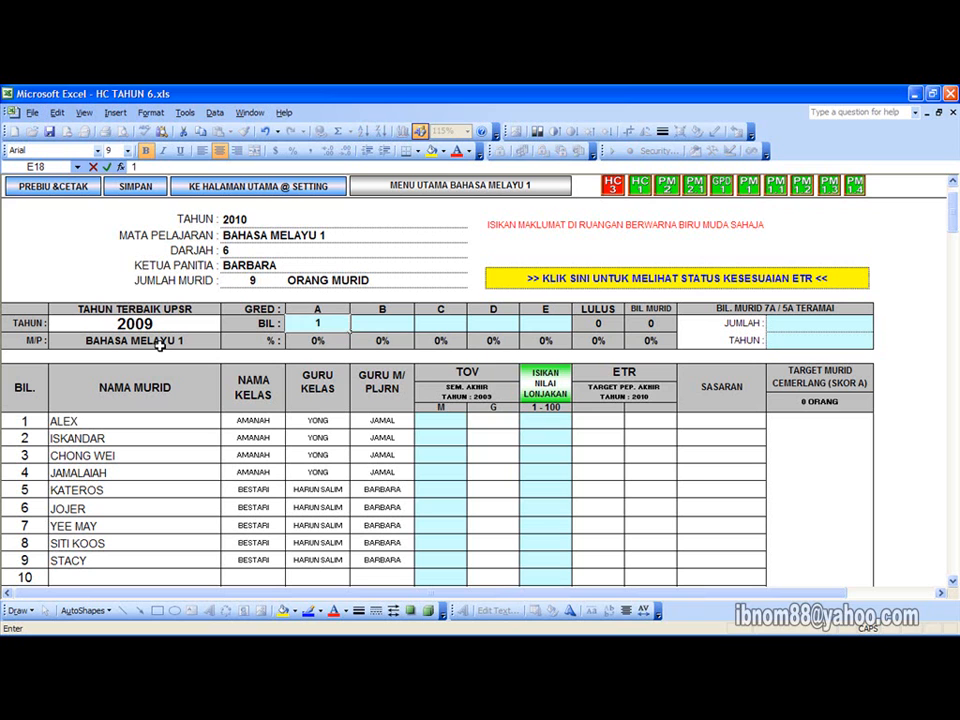
{"action": "key", "text": "Tab"}
{"action": "type", "text": "2"}
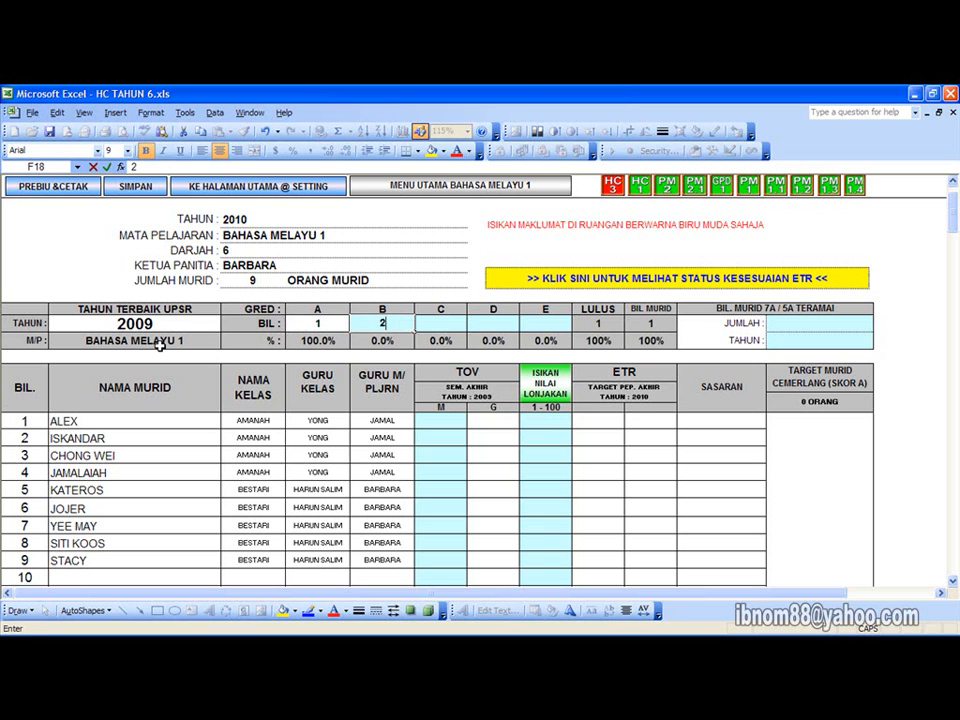
{"action": "key", "text": "Tab"}
{"action": "type", "text": "3"}
{"action": "key", "text": "Tab"}
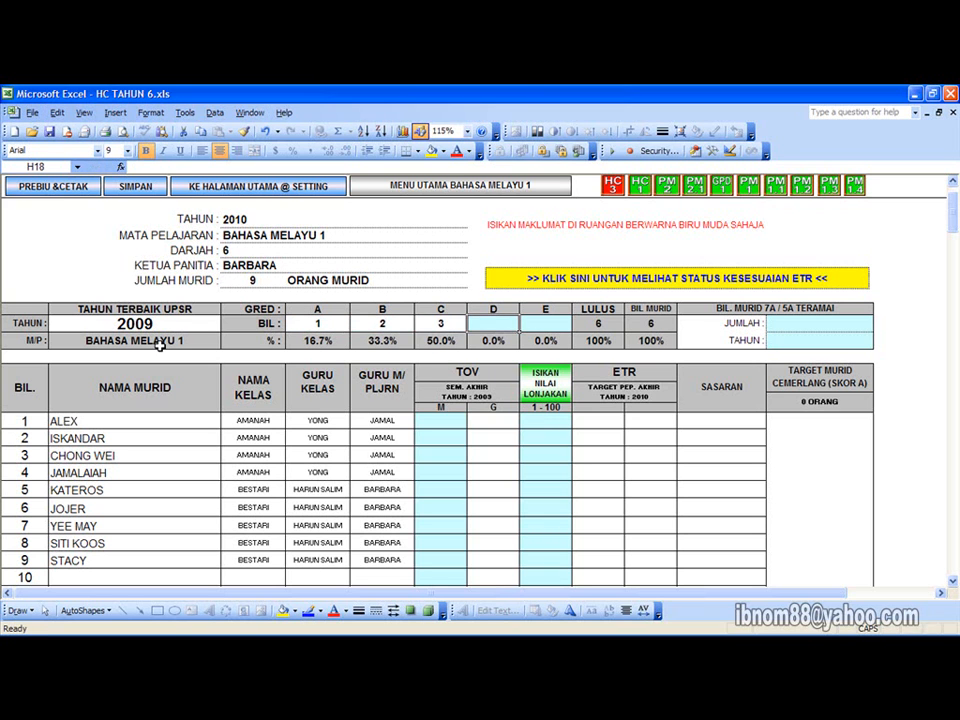
{"action": "type", "text": "2"}
{"action": "key", "text": "Tab"}
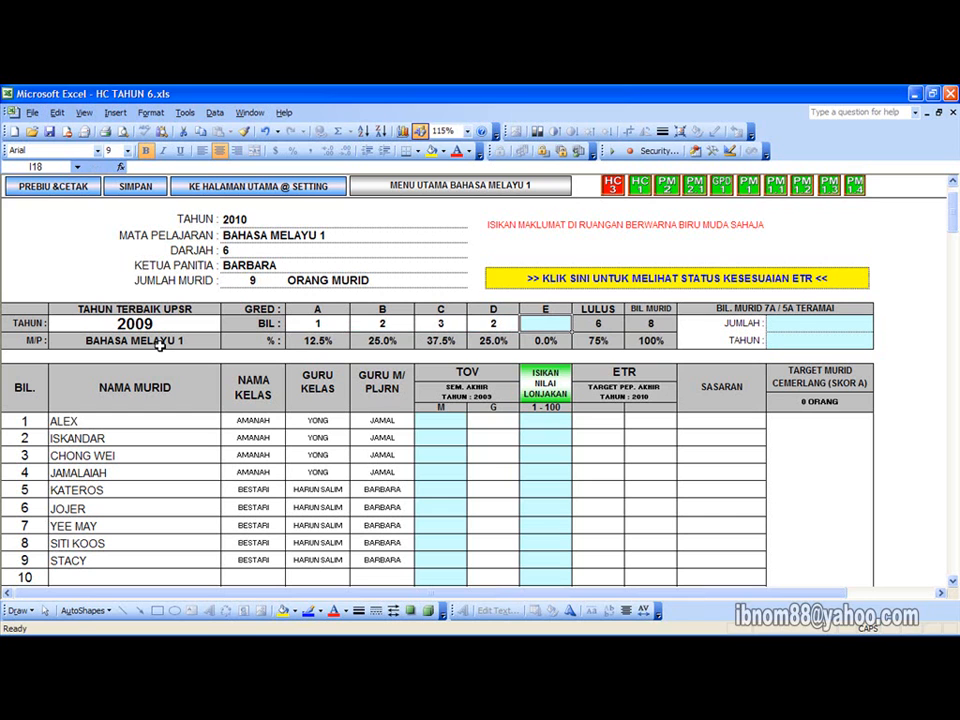
{"action": "type", "text": "1"}
{"action": "key", "text": "Tab"}
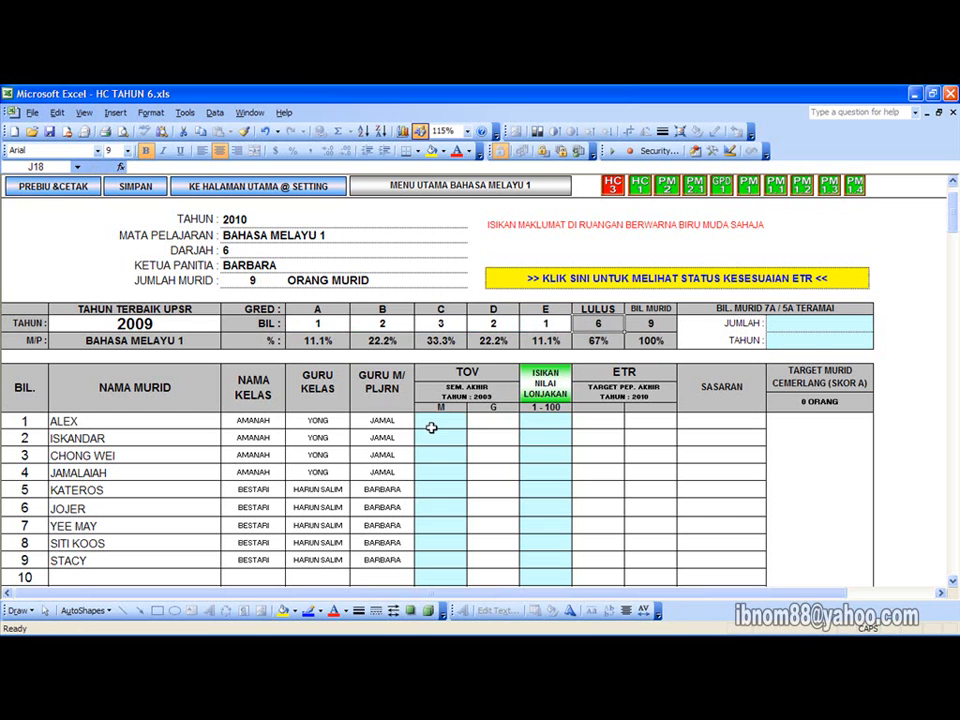
Step: Enter the TOV marks for the Amanah class pupils numbered 1 to 4: 34, 45, 56 and 67
{"action": "left_click", "coordinate": [431, 424]}
{"action": "scroll", "coordinate": [431, 424], "scroll_direction": "down", "scroll_amount": 1}
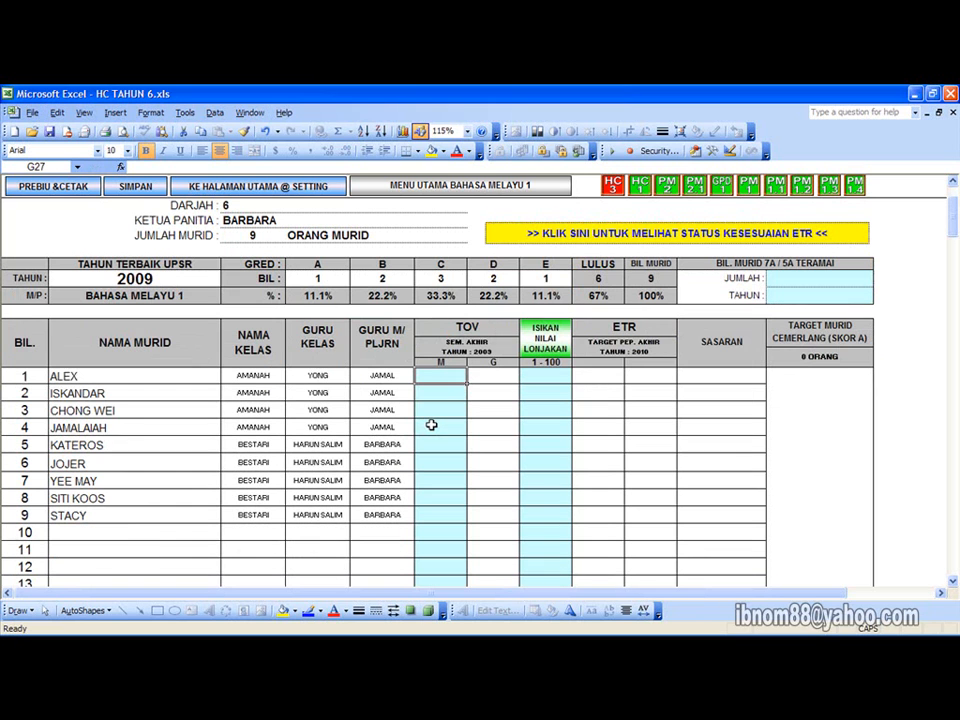
{"action": "left_click", "coordinate": [388, 378]}
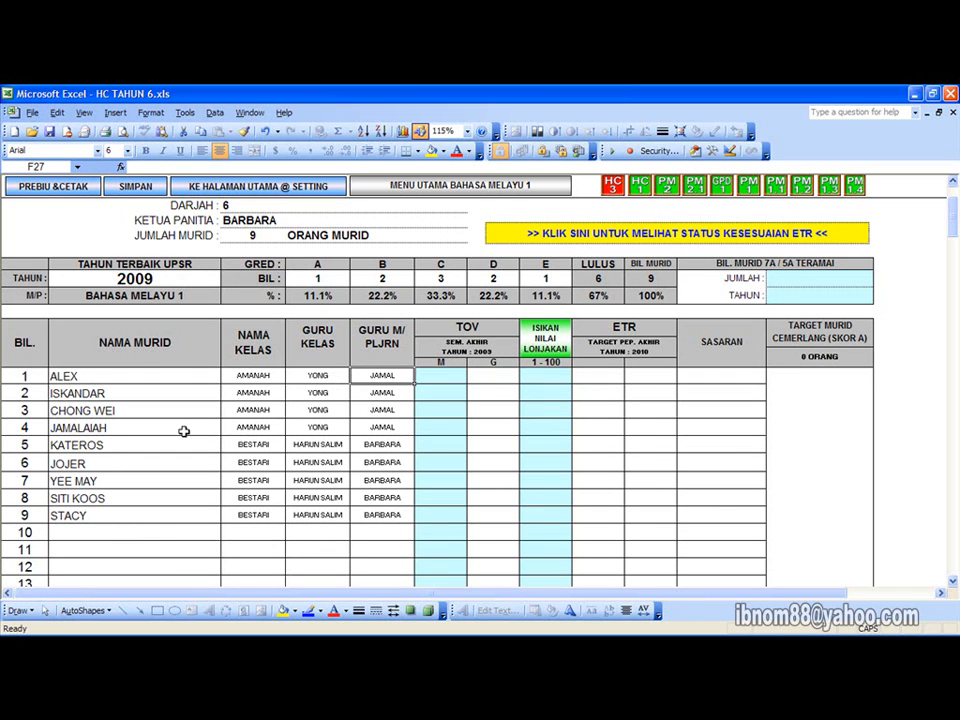
{"action": "left_click", "coordinate": [416, 372]}
{"action": "left_click", "coordinate": [449, 378]}
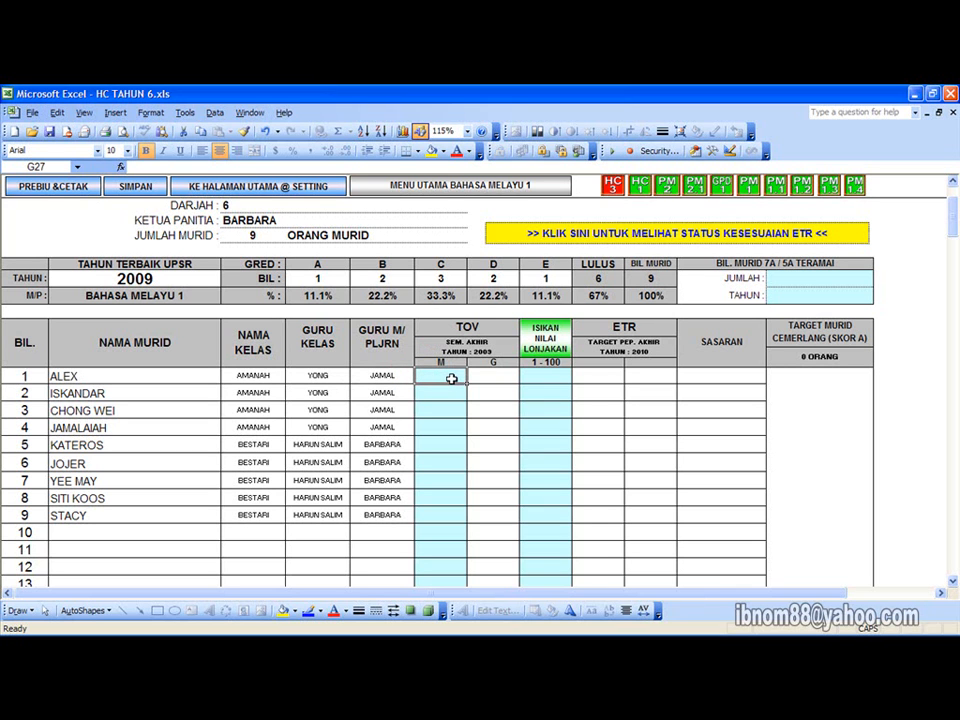
{"action": "type", "text": "34"}
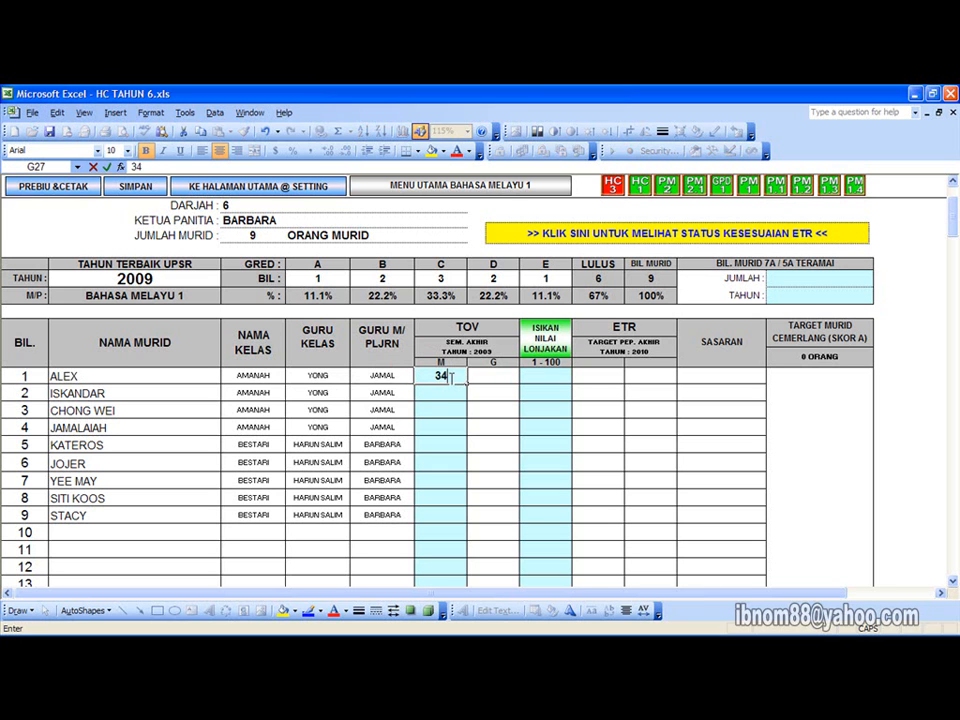
{"action": "key", "text": "Return"}
{"action": "type", "text": "45"}
{"action": "key", "text": "Return"}
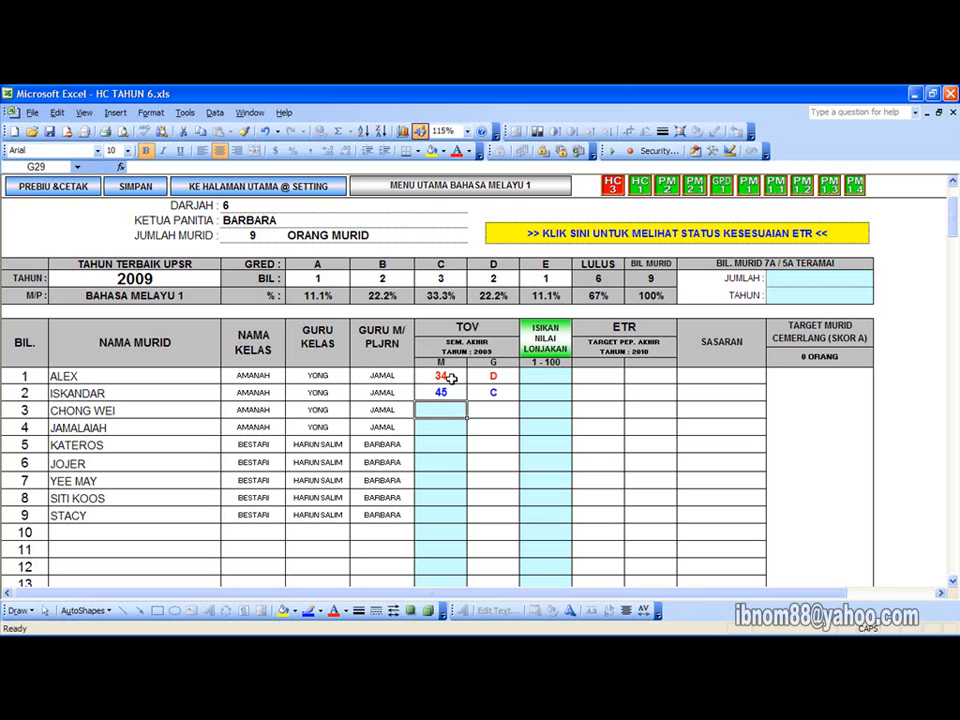
{"action": "type", "text": "56"}
{"action": "key", "text": "Return"}
{"action": "type", "text": "67"}
{"action": "key", "text": "Return"}
Step: Enter the TOV marks for the Bestari class pupils numbered 5 to 9: 78, 76, 56, 89 and 90
{"action": "type", "text": "78"}
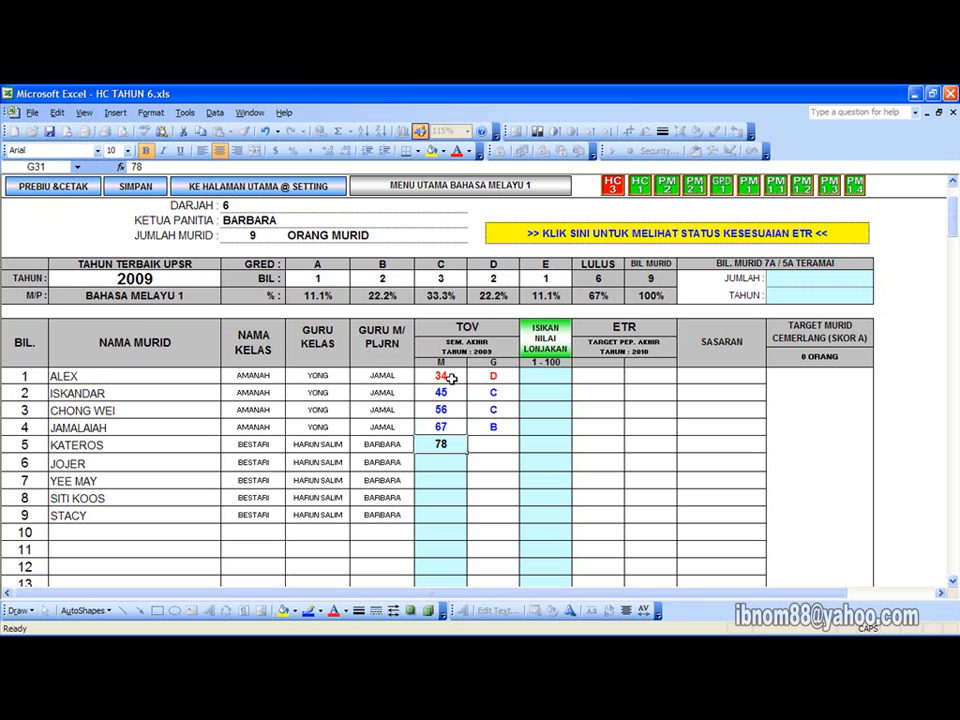
{"action": "key", "text": "Return"}
{"action": "type", "text": "76"}
{"action": "key", "text": "Return"}
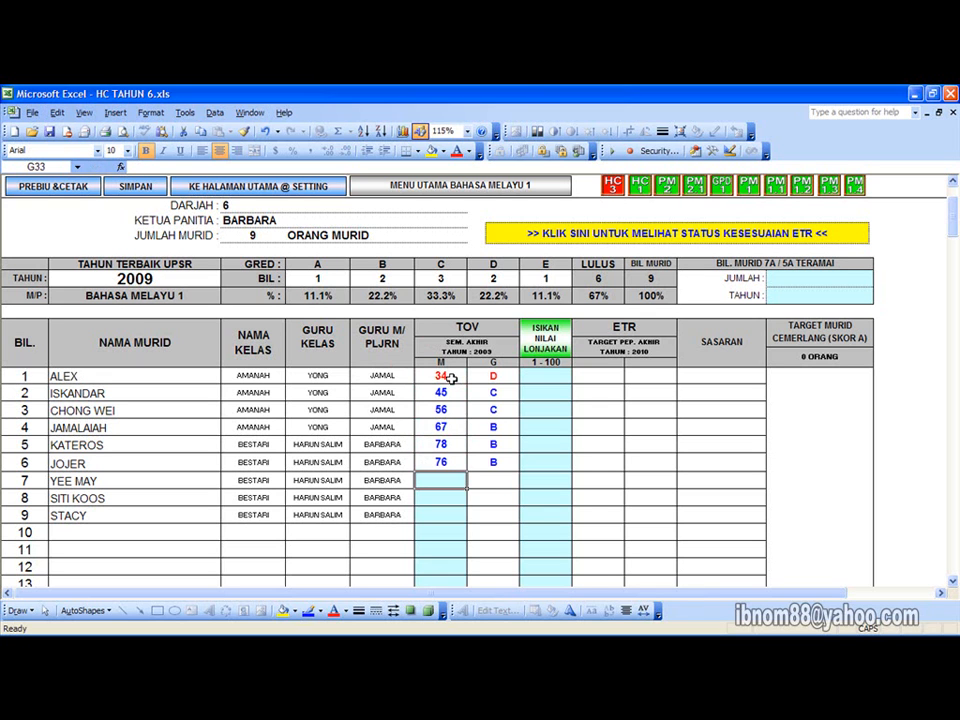
{"action": "type", "text": "56"}
{"action": "key", "text": "Return"}
{"action": "type", "text": "8"}
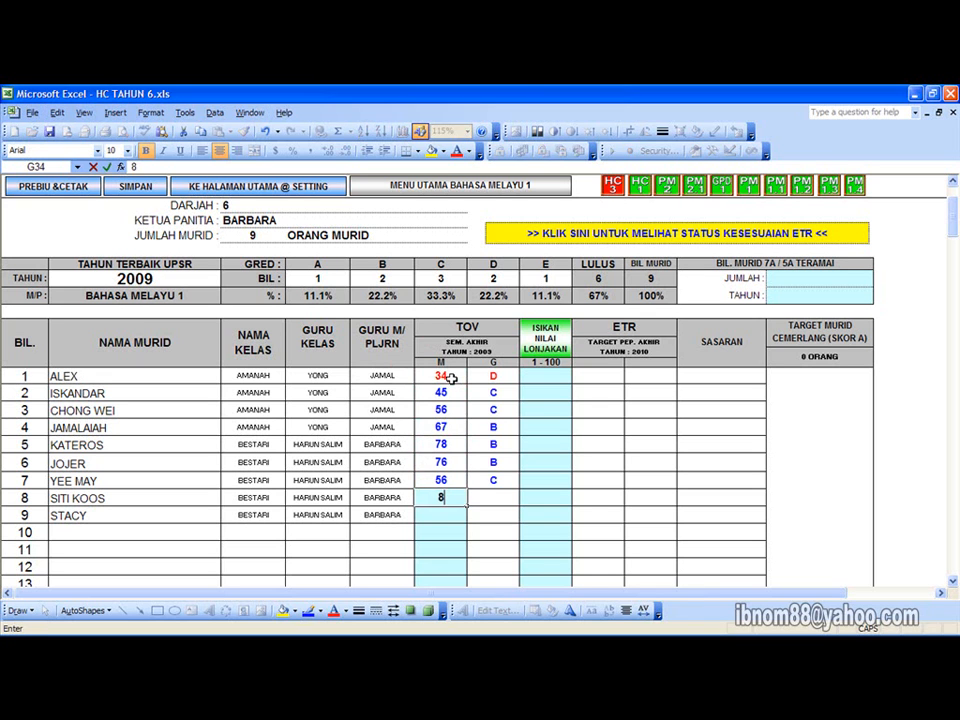
{"action": "type", "text": "9"}
{"action": "key", "text": "Return"}
{"action": "type", "text": "90"}
{"action": "key", "text": "Return"}
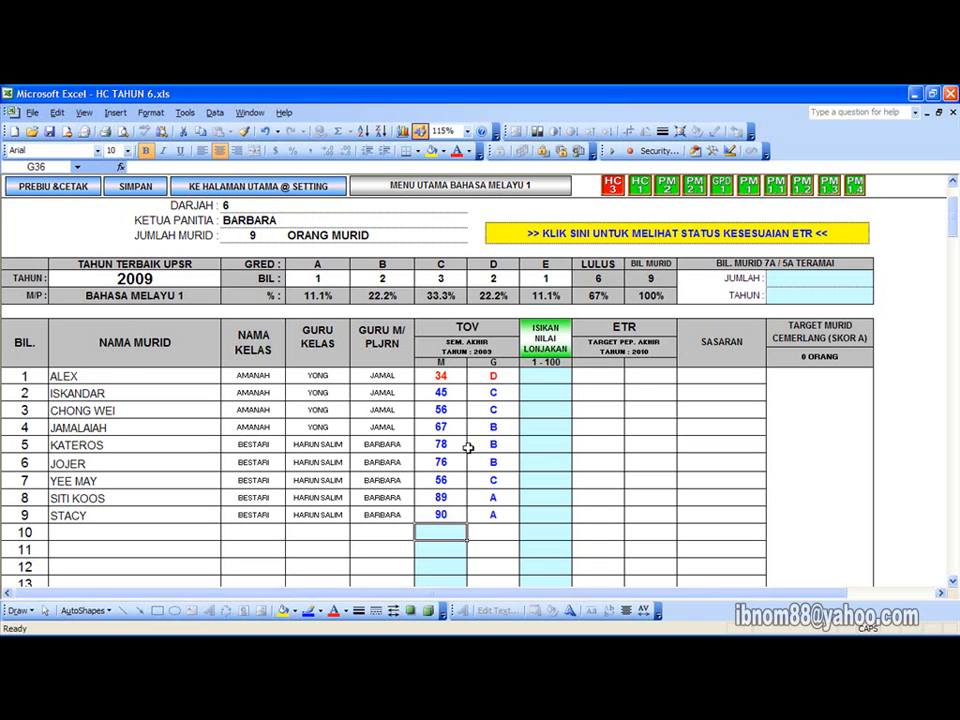
Step: Set the increment value (NILAI LONJAKAN) to 10 for pupil 1 and fill it down to pupil 9
{"action": "left_click", "coordinate": [541, 372]}
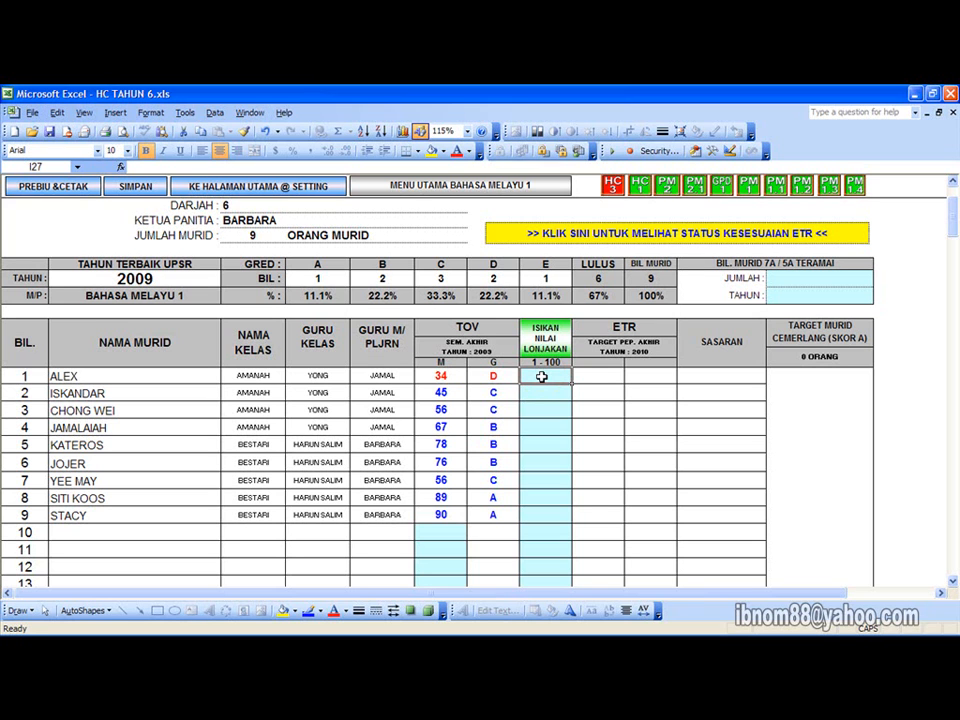
{"action": "type", "text": "10"}
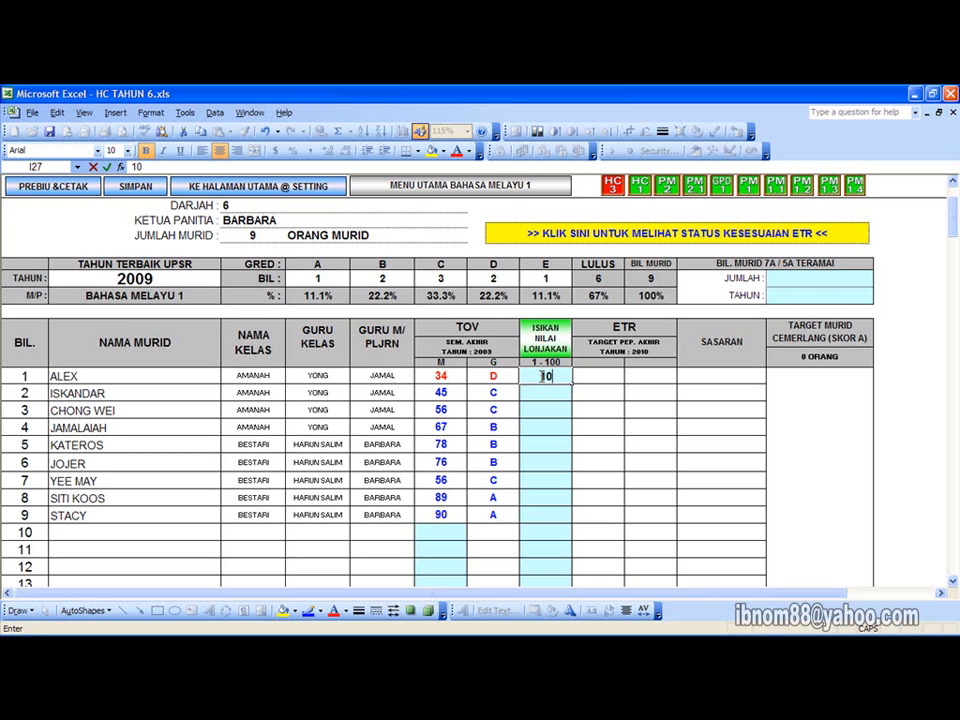
{"action": "key", "text": "Return"}
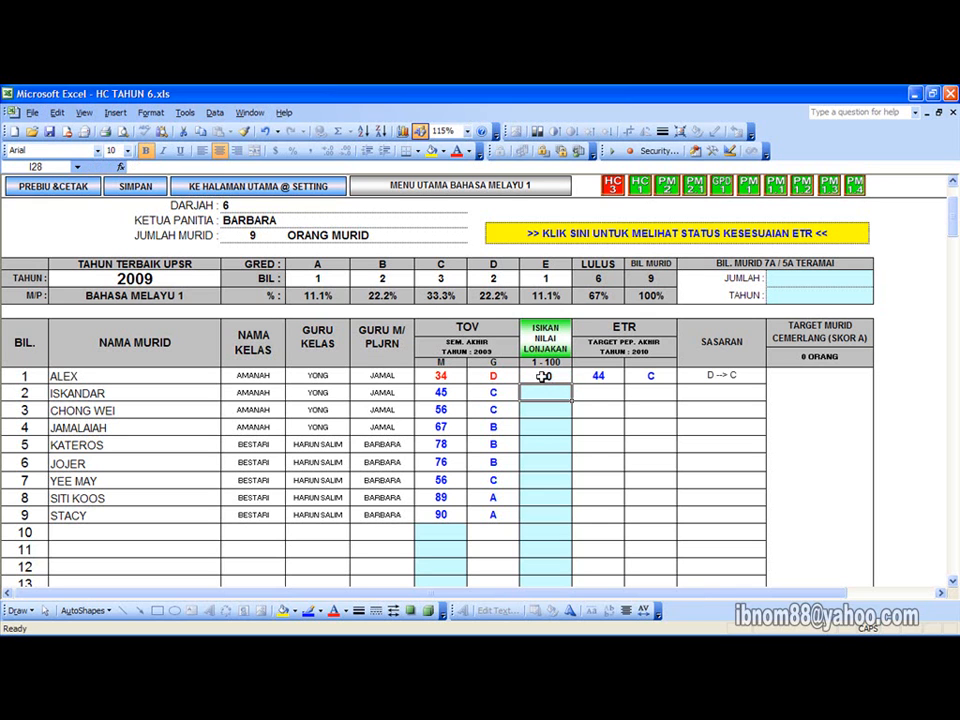
{"action": "left_click", "coordinate": [550, 376]}
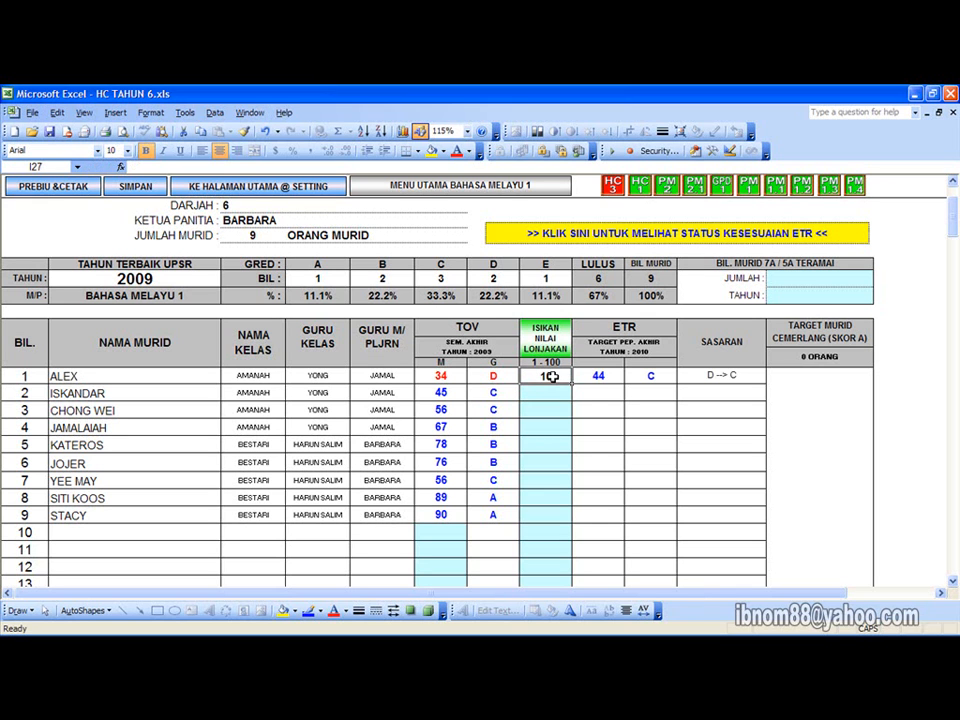
{"action": "left_click_drag", "start_coordinate": [570, 387], "coordinate": [546, 517]}
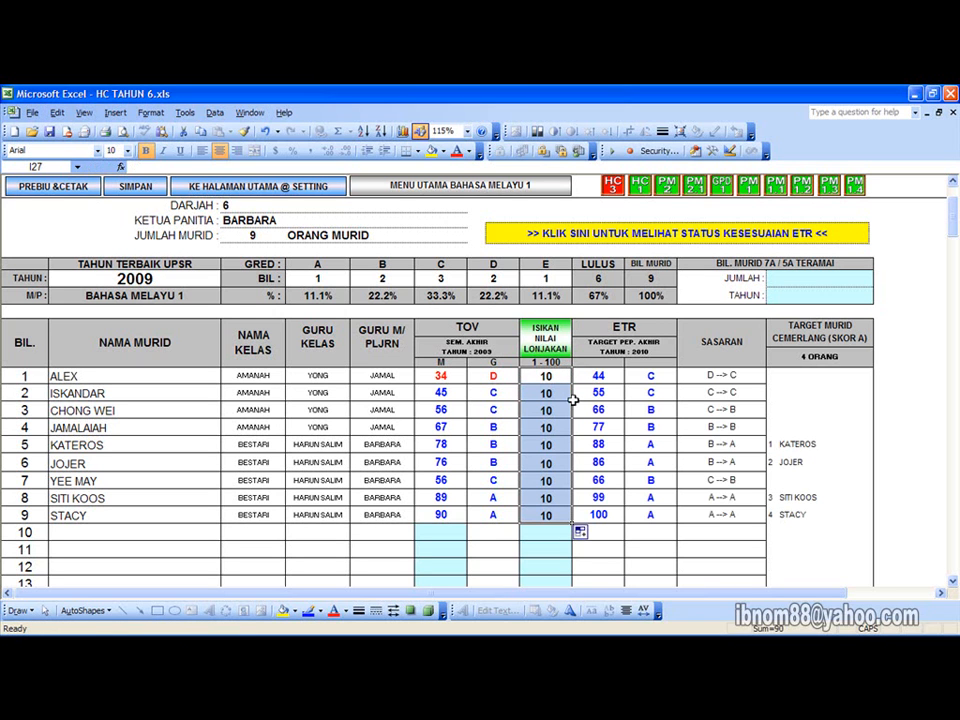
Step: Change the increment value (NILAI LONJAKAN) to 15 for pupils 2 and 4
{"action": "left_click", "coordinate": [539, 390]}
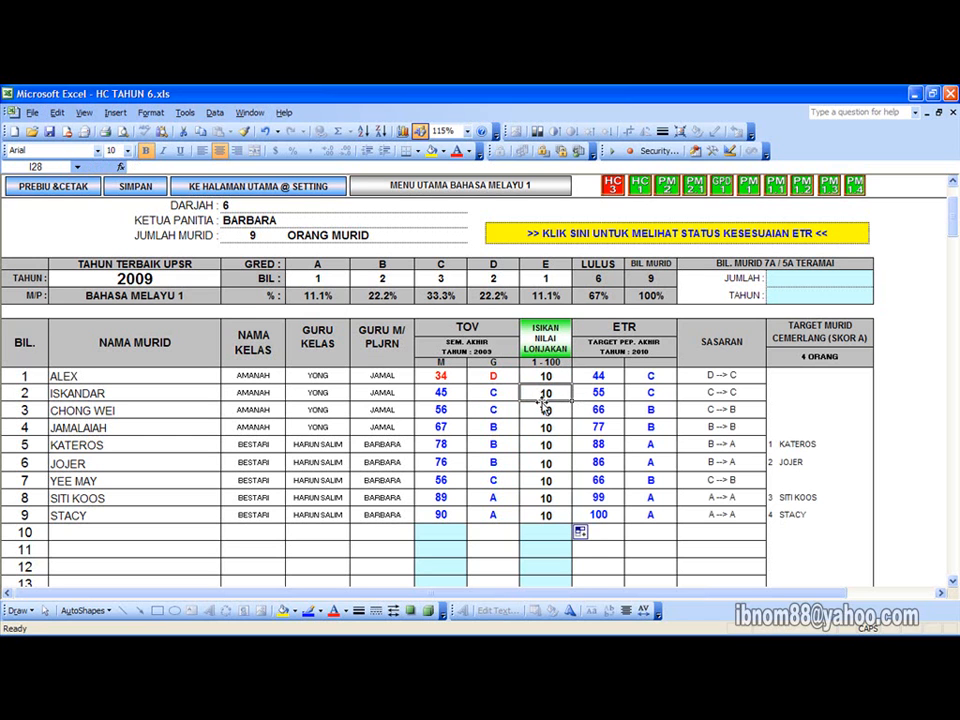
{"action": "type", "text": "15"}
{"action": "key", "text": "Return"}
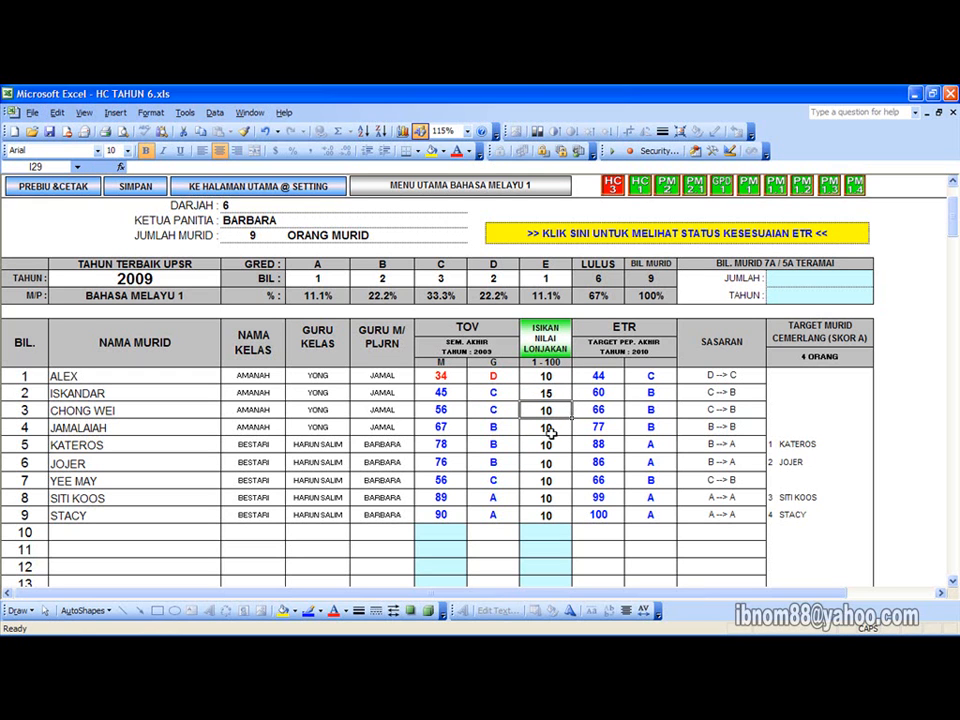
{"action": "left_click", "coordinate": [551, 428]}
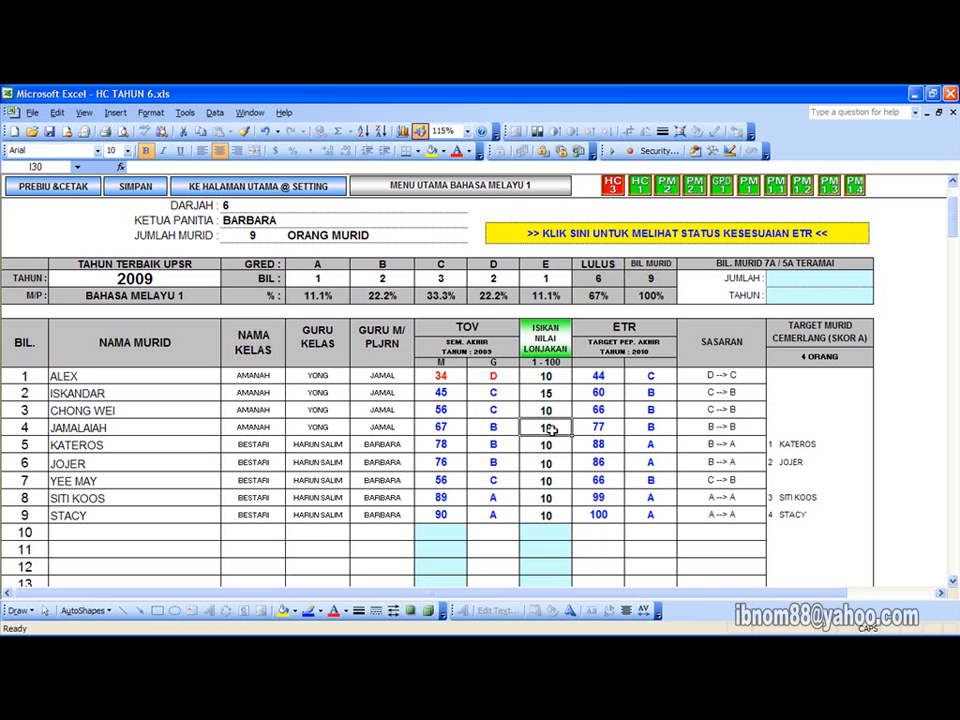
{"action": "type", "text": "15"}
{"action": "key", "text": "Return"}
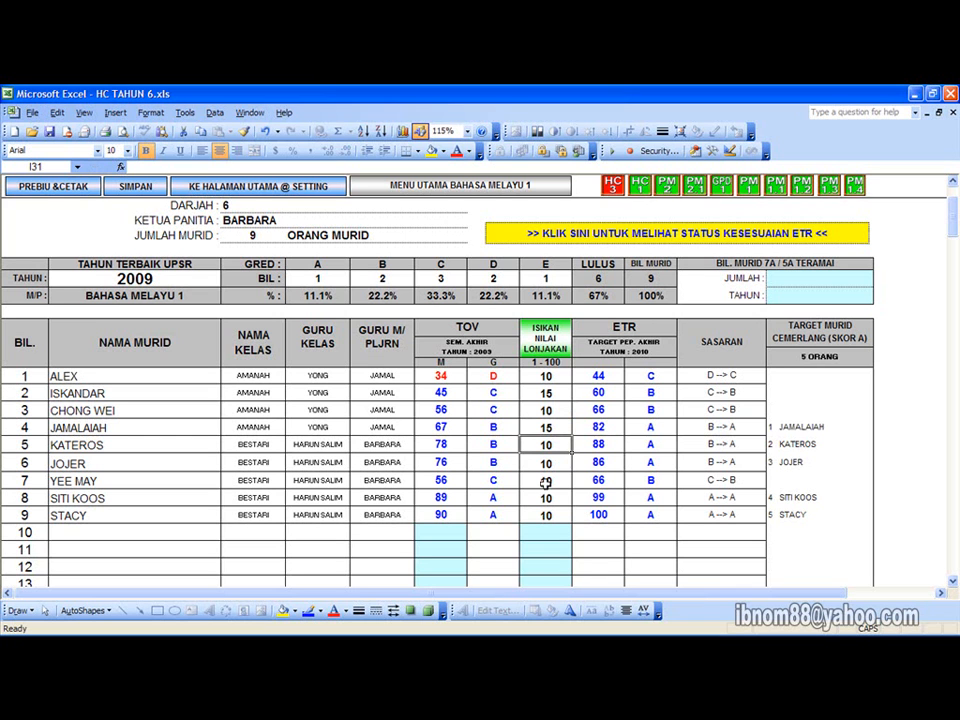
Step: Check the list of target excellent pupils and the ETR suitability status for UPSR and TOV, and return to the top of the sheet
{"action": "left_click", "coordinate": [796, 446]}
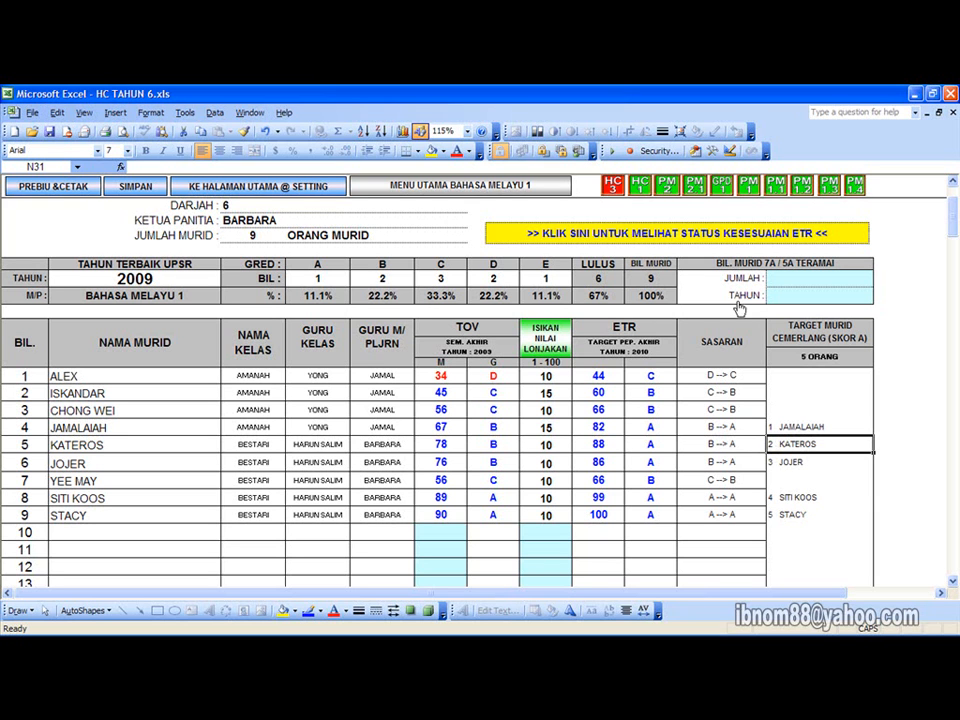
{"action": "left_click", "coordinate": [664, 234]}
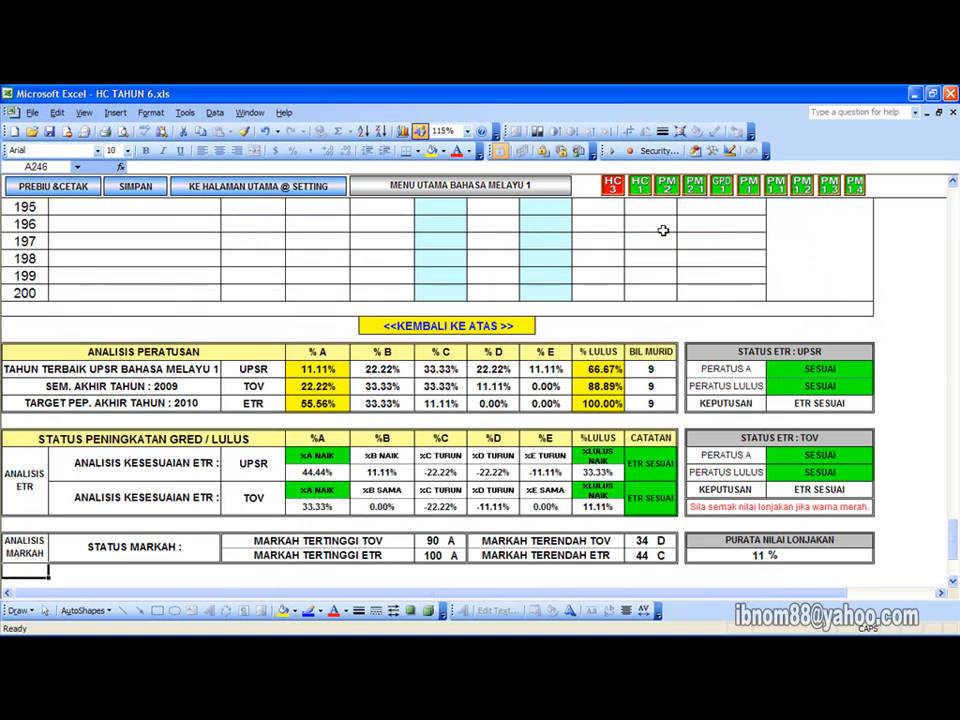
{"action": "left_click", "coordinate": [773, 355]}
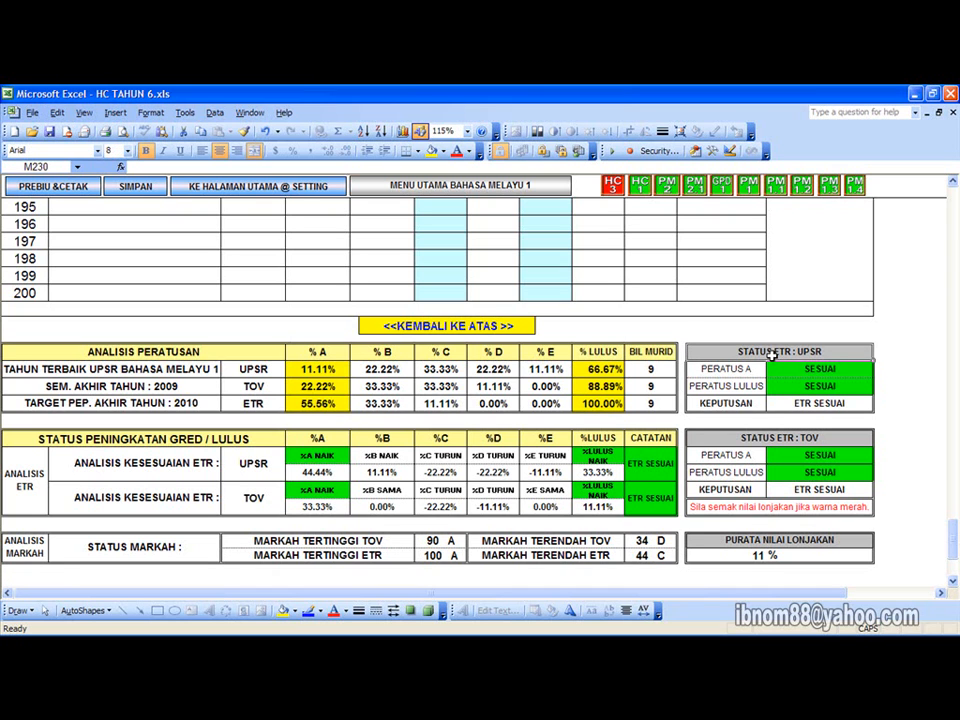
{"action": "left_click", "coordinate": [797, 437]}
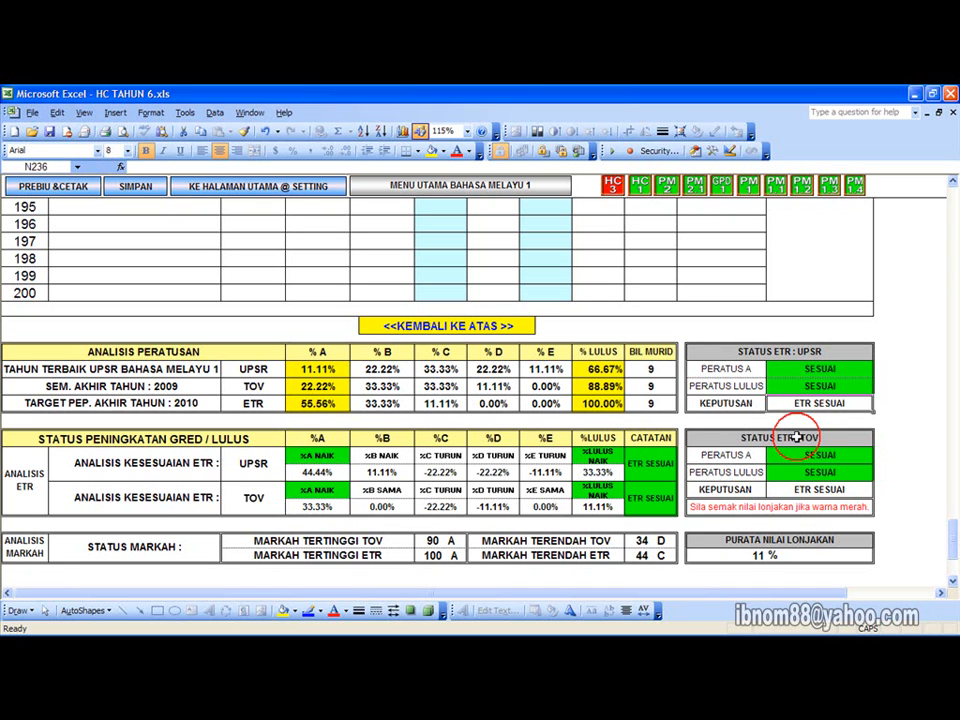
{"action": "left_click", "coordinate": [797, 437]}
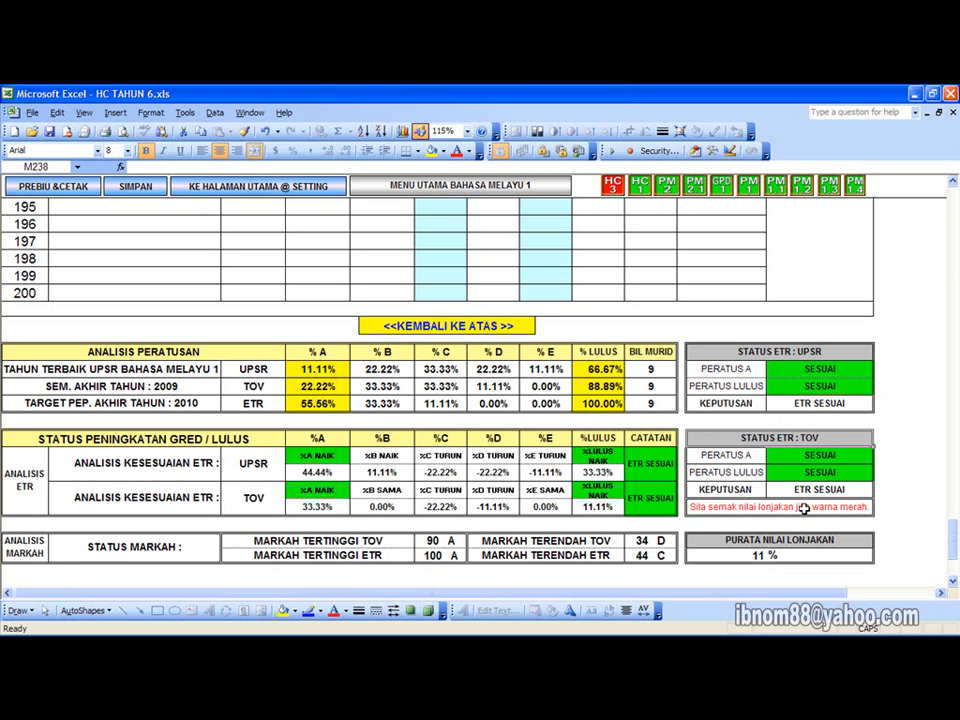
{"action": "left_click", "coordinate": [440, 328]}
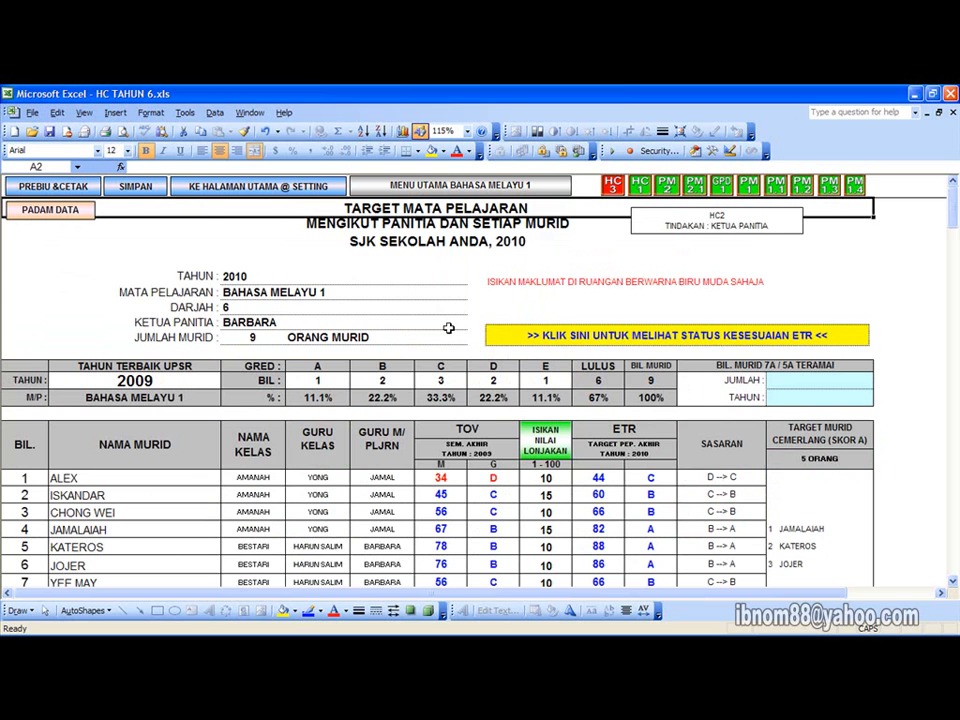
Step: Open the HC 1 panel analysis for Bahasa Melayu 1 and review its ETR indicators and grade comparison table
{"action": "left_click", "coordinate": [640, 186]}
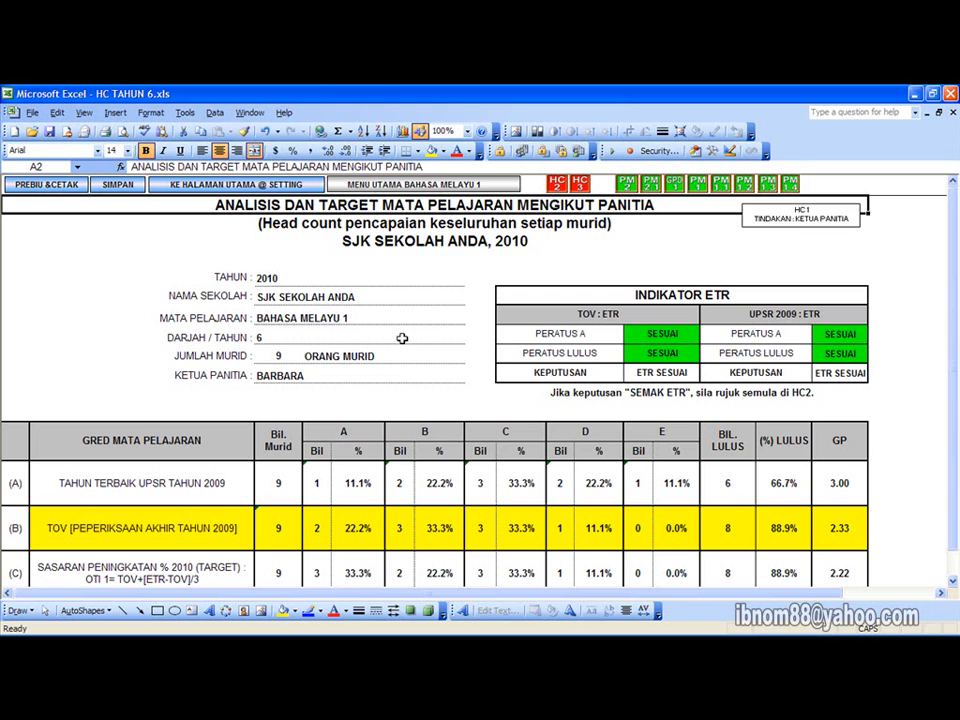
{"action": "scroll", "coordinate": [440, 340], "scroll_direction": "down", "scroll_amount": 2}
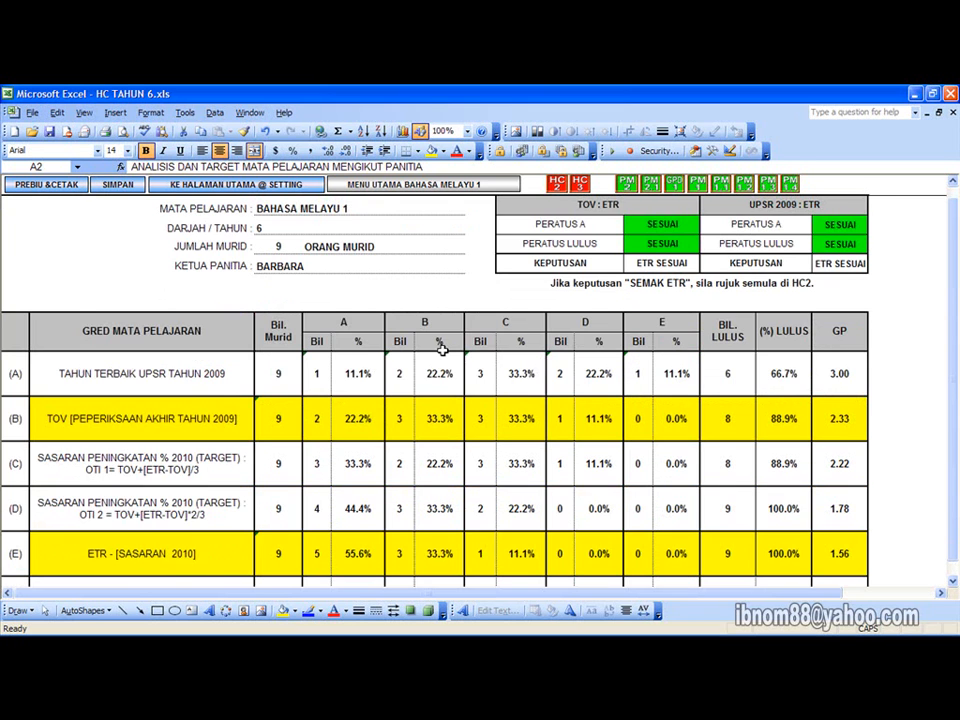
{"action": "scroll", "coordinate": [440, 348], "scroll_direction": "down", "scroll_amount": 3}
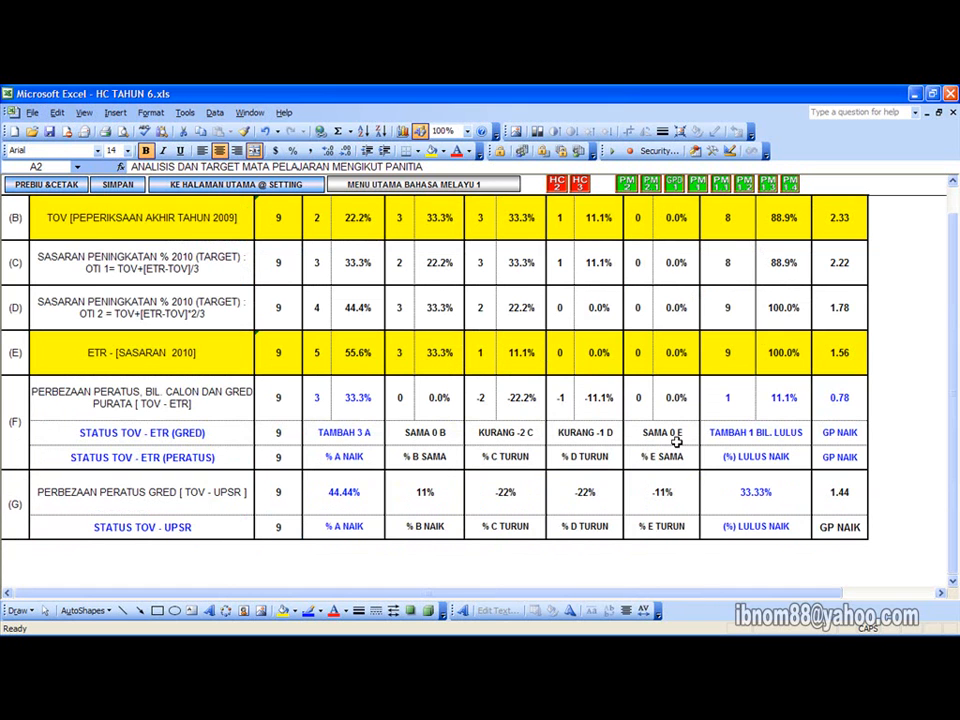
{"action": "scroll", "coordinate": [677, 441], "scroll_direction": "up", "scroll_amount": 3}
{"action": "scroll", "coordinate": [413, 252], "scroll_direction": "up", "scroll_amount": 1}
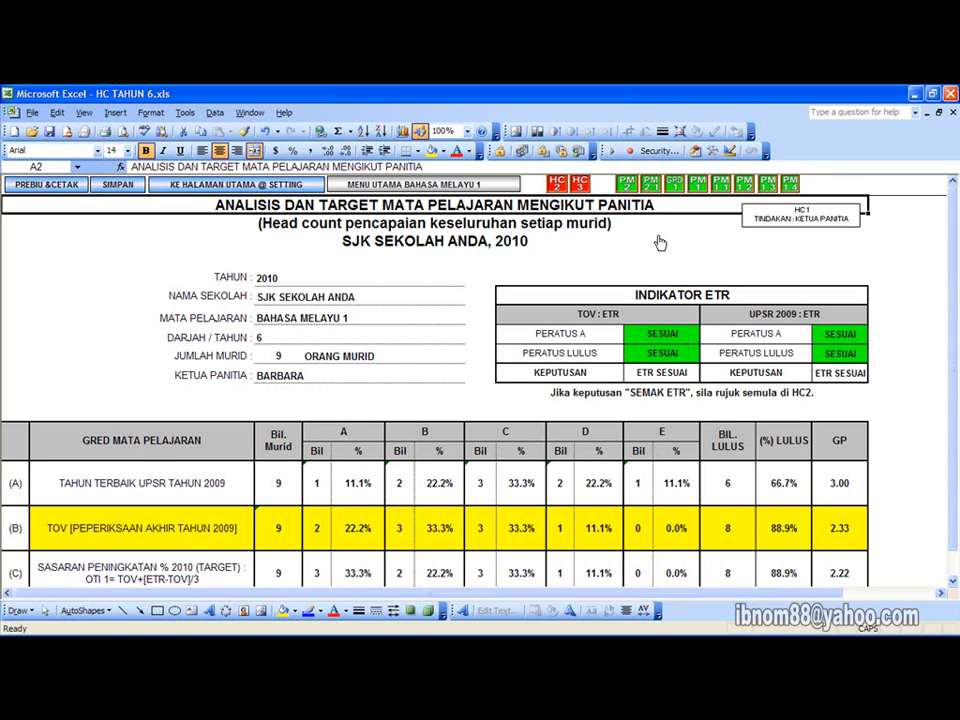
Step: Open the PM 2 results analysis and review the grade comparison across the year's tests and targets
{"action": "left_click", "coordinate": [630, 184]}
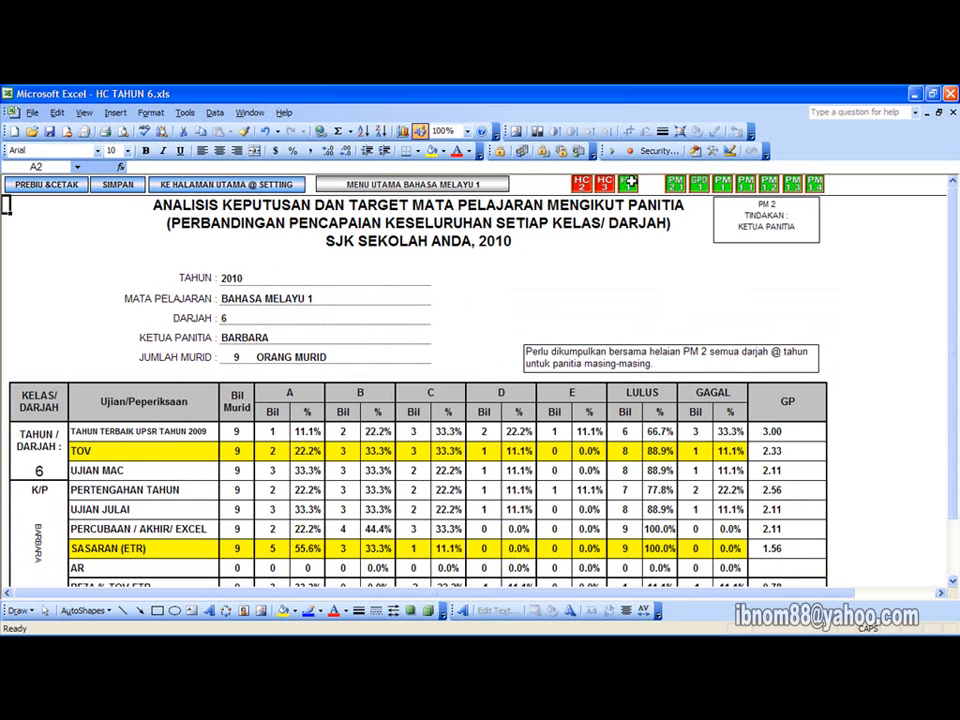
{"action": "scroll", "coordinate": [578, 358], "scroll_direction": "down", "scroll_amount": 2}
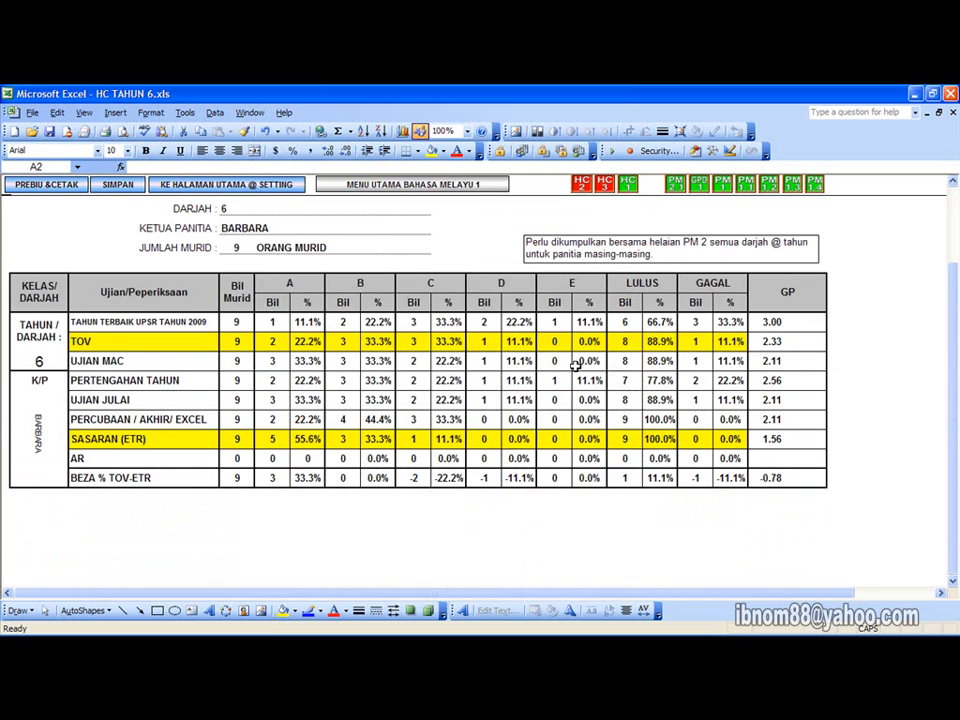
{"action": "scroll", "coordinate": [576, 365], "scroll_direction": "down", "scroll_amount": 1}
{"action": "scroll", "coordinate": [575, 365], "scroll_direction": "up", "scroll_amount": 2}
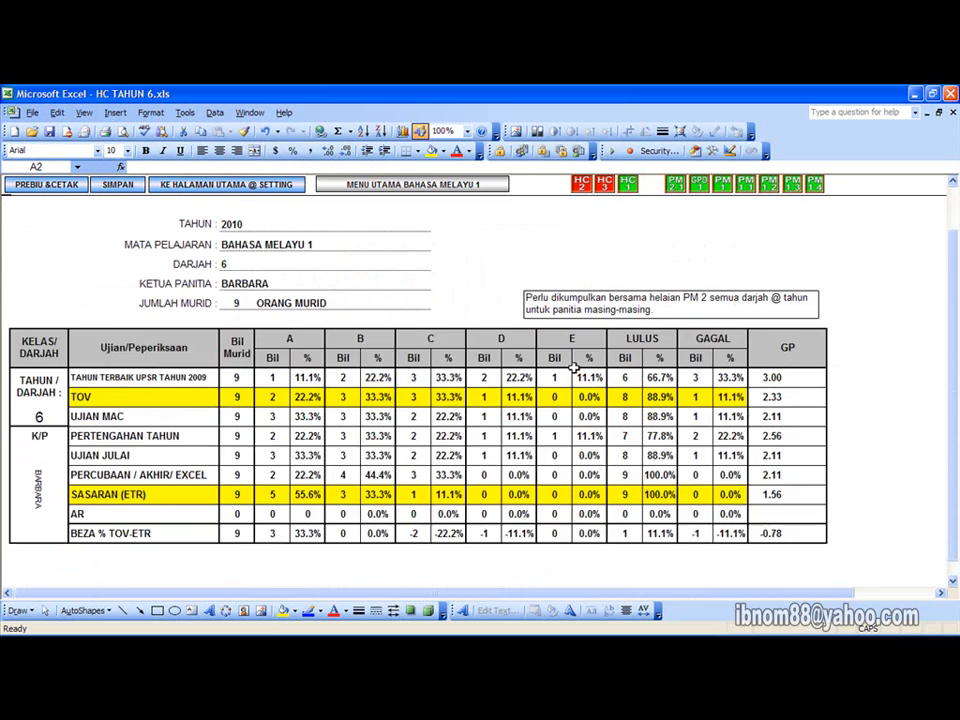
{"action": "scroll", "coordinate": [575, 366], "scroll_direction": "up", "scroll_amount": 1}
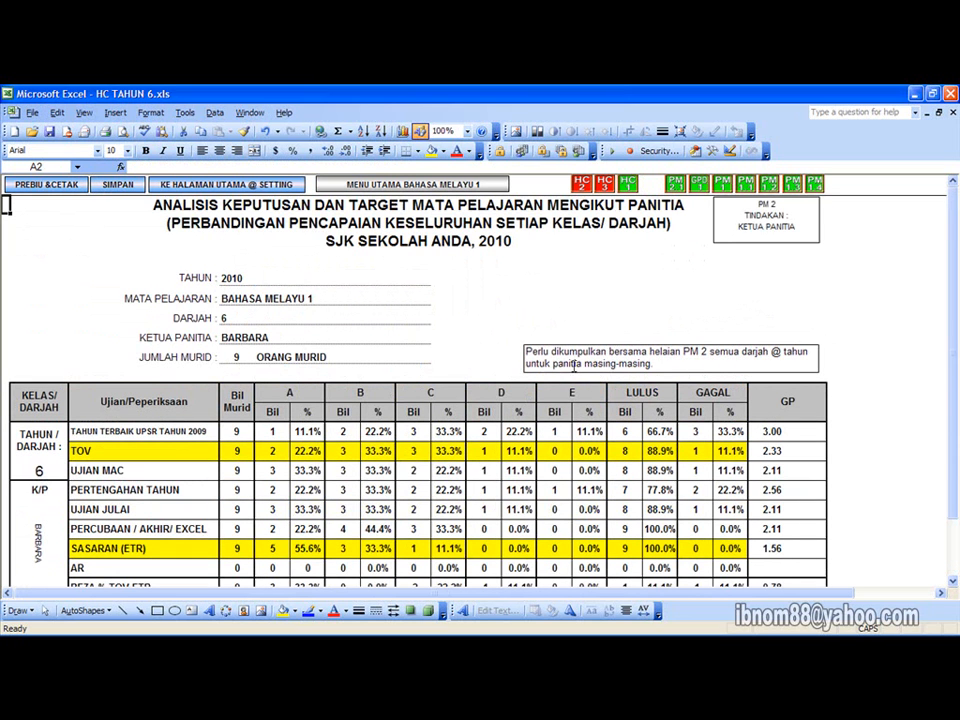
Step: Open the PM 2.1 graph analysis and review its grade distribution, pass/fail and average grade charts
{"action": "left_click", "coordinate": [675, 185]}
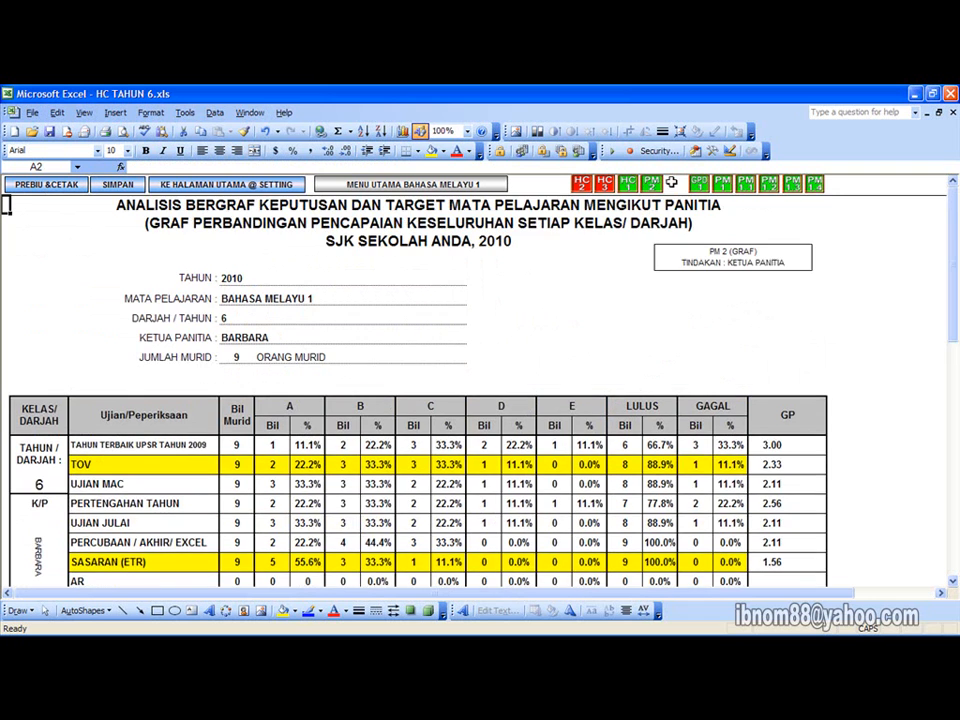
{"action": "scroll", "coordinate": [667, 316], "scroll_direction": "down", "scroll_amount": 2}
{"action": "scroll", "coordinate": [667, 316], "scroll_direction": "down", "scroll_amount": 3}
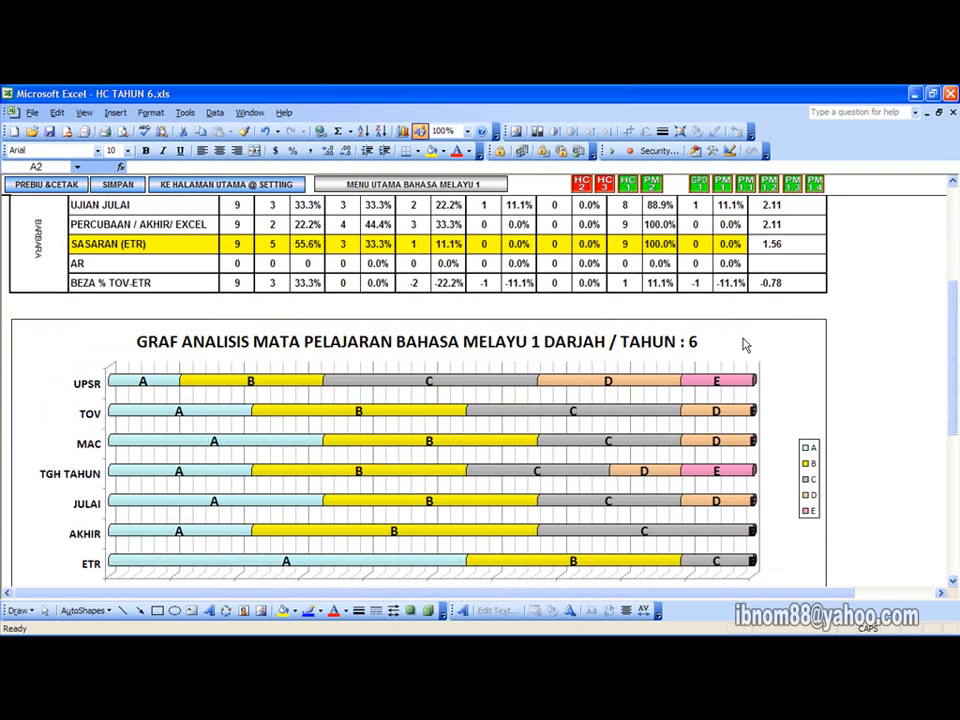
{"action": "scroll", "coordinate": [760, 344], "scroll_direction": "down", "scroll_amount": 2}
{"action": "scroll", "coordinate": [775, 344], "scroll_direction": "down", "scroll_amount": 1}
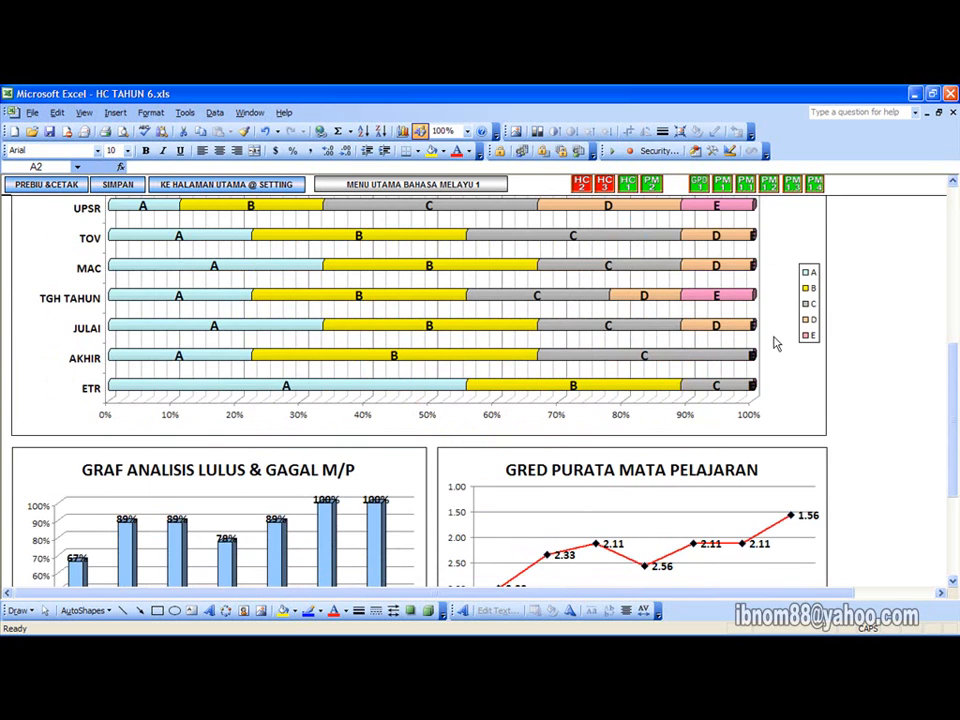
{"action": "scroll", "coordinate": [775, 344], "scroll_direction": "down", "scroll_amount": 2}
{"action": "scroll", "coordinate": [775, 344], "scroll_direction": "down", "scroll_amount": 1}
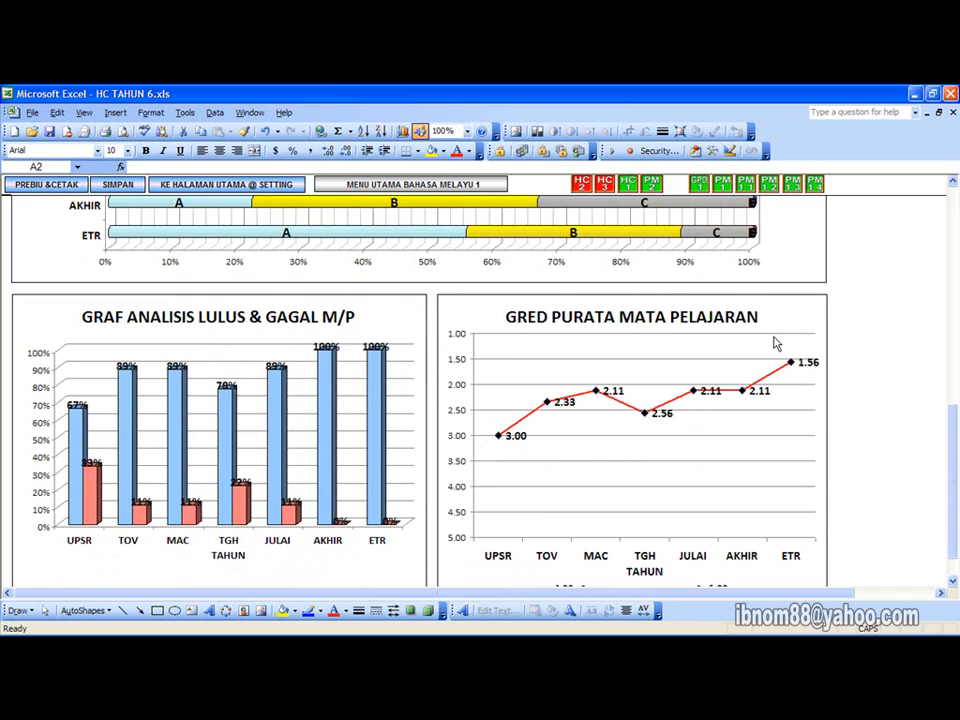
{"action": "scroll", "coordinate": [775, 344], "scroll_direction": "down", "scroll_amount": 1}
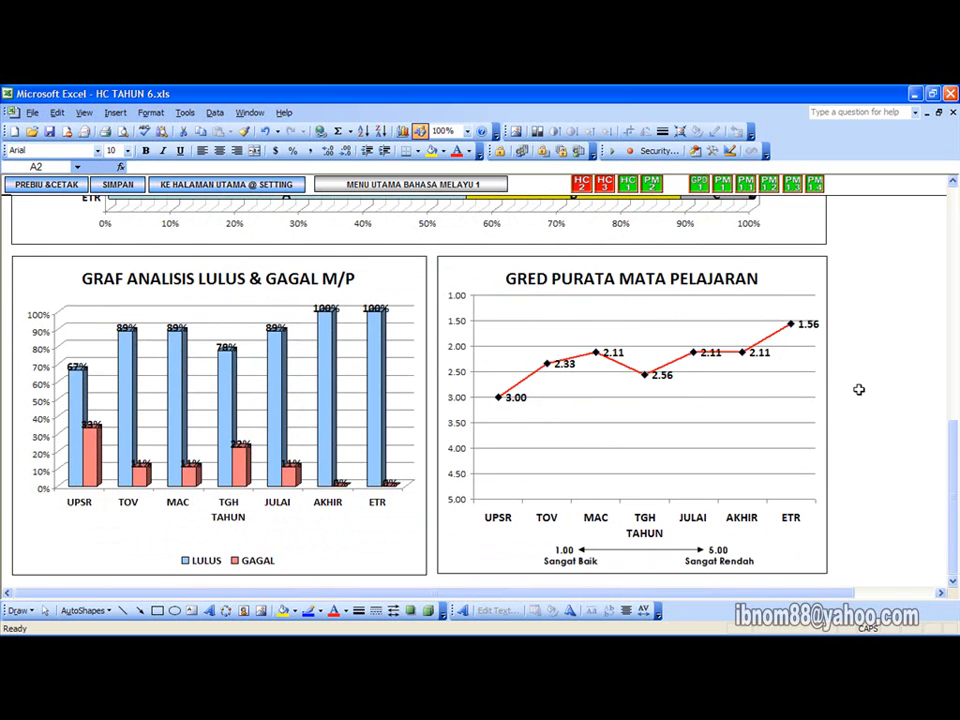
Step: Compare the grade distribution graph with the results table above it on PM 2.1, ending at the top of the sheet
{"action": "scroll", "coordinate": [860, 389], "scroll_direction": "up", "scroll_amount": 2}
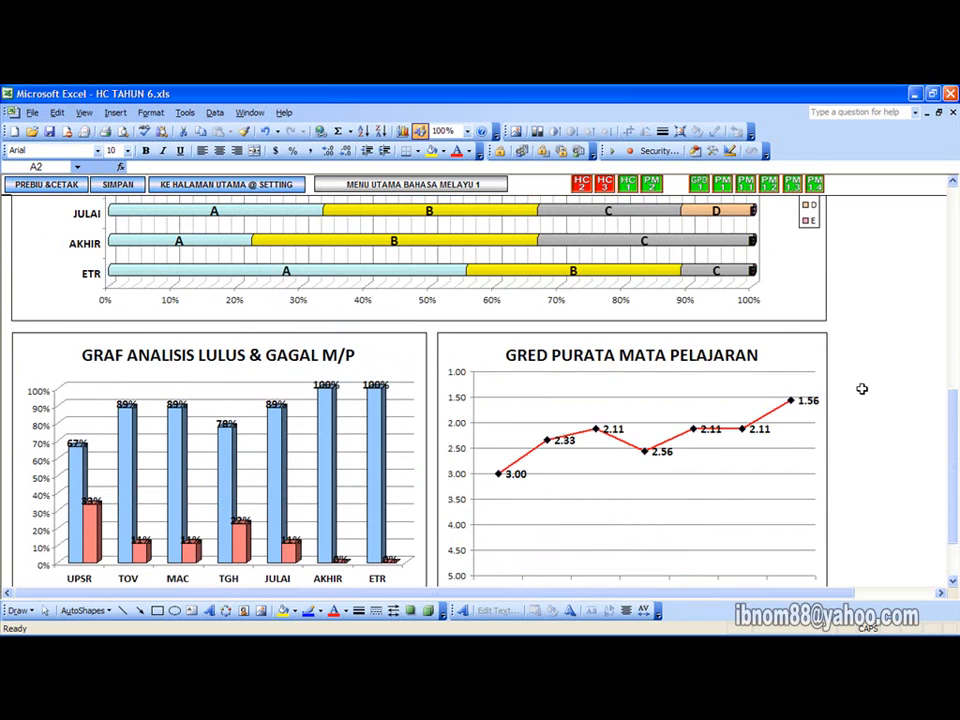
{"action": "scroll", "coordinate": [862, 389], "scroll_direction": "up", "scroll_amount": 2}
{"action": "scroll", "coordinate": [862, 389], "scroll_direction": "up", "scroll_amount": 1}
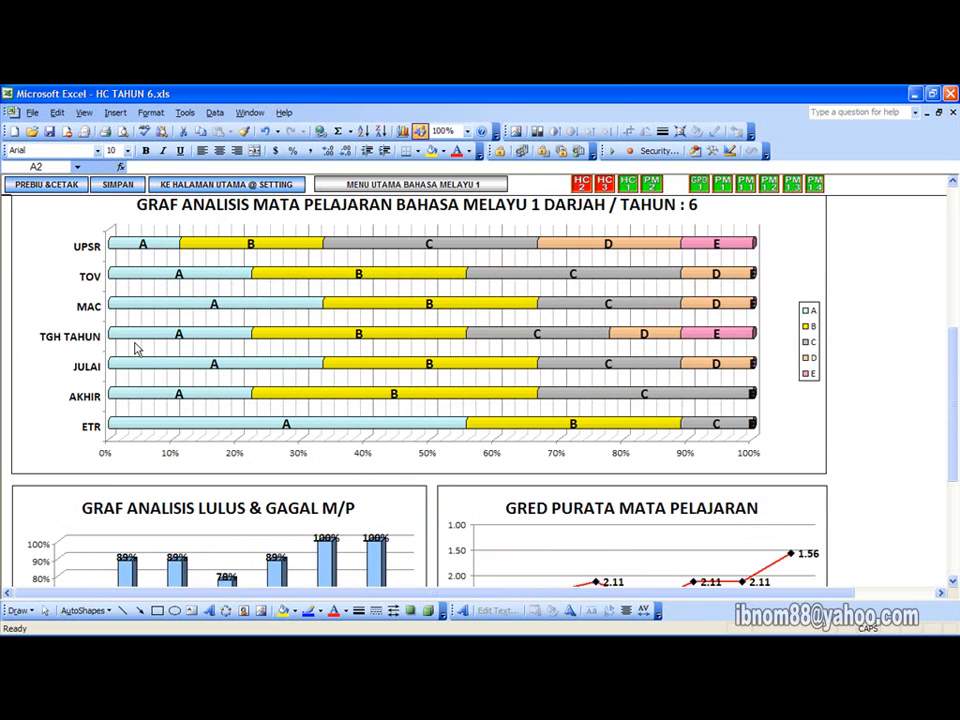
{"action": "mouse_move", "coordinate": [133, 340]}
{"action": "scroll", "coordinate": [850, 377], "scroll_direction": "up", "scroll_amount": 3}
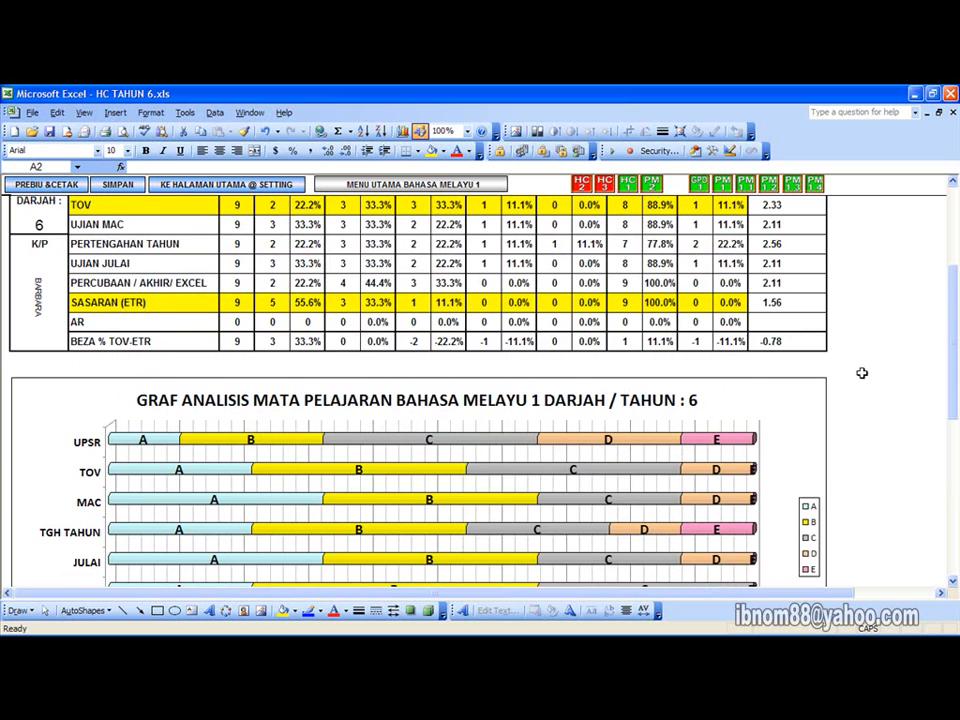
{"action": "scroll", "coordinate": [862, 370], "scroll_direction": "up", "scroll_amount": 4}
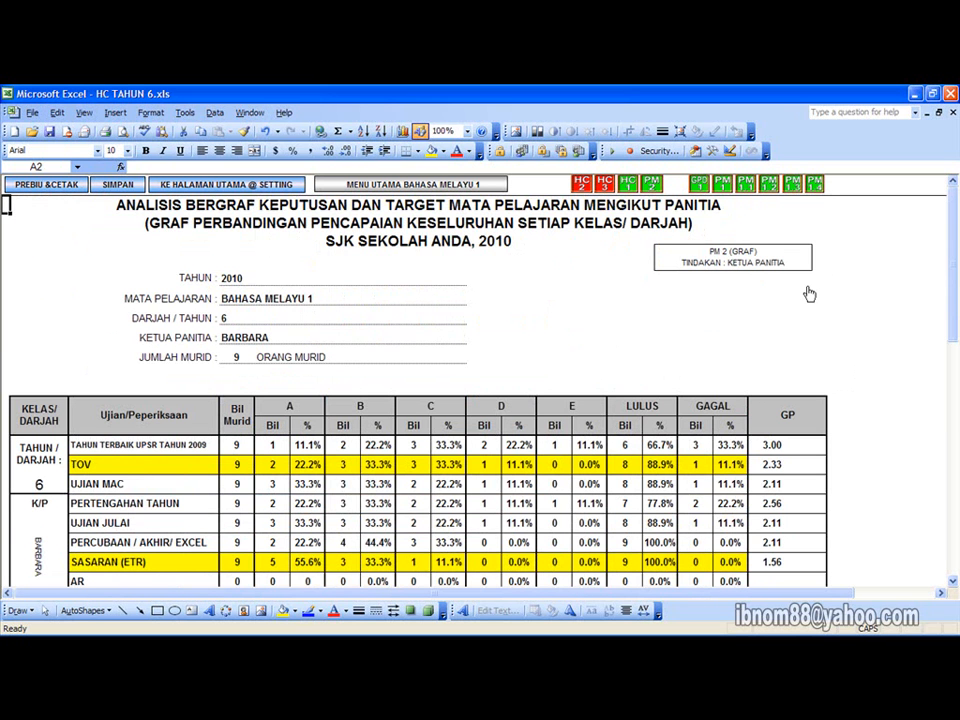
Step: Open the GPD 1 personal performance graph for Bahasa Melayu 1 and choose pupil 8 of class 6 Bestari as NAMA MURID
{"action": "left_click", "coordinate": [702, 189]}
{"action": "scroll", "coordinate": [739, 344], "scroll_direction": "down", "scroll_amount": 2}
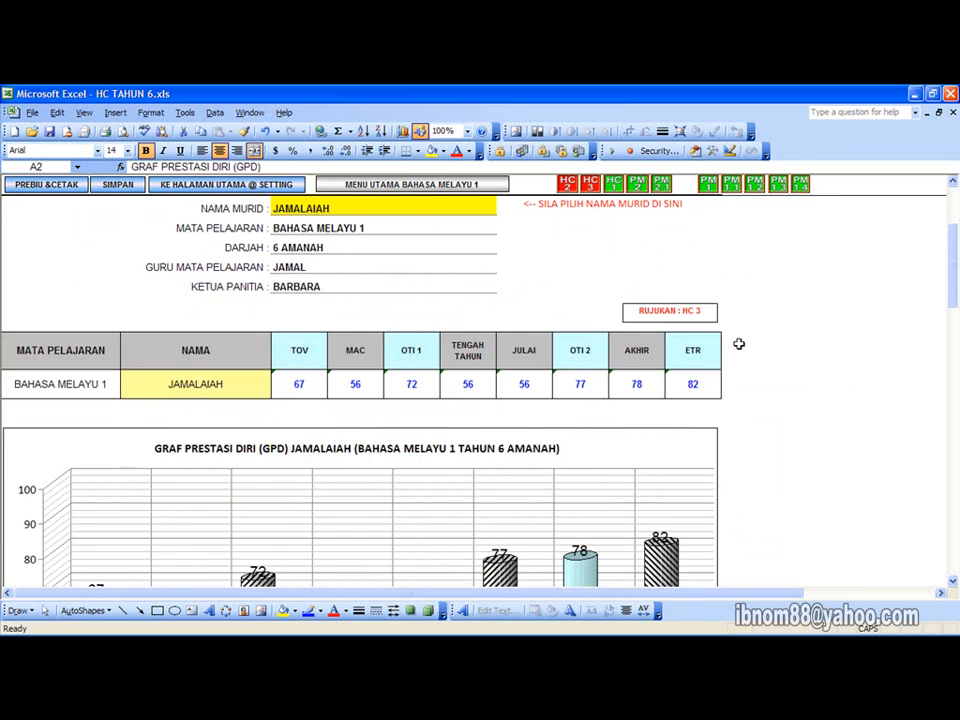
{"action": "scroll", "coordinate": [486, 318], "scroll_direction": "up", "scroll_amount": 2}
{"action": "left_click", "coordinate": [486, 318]}
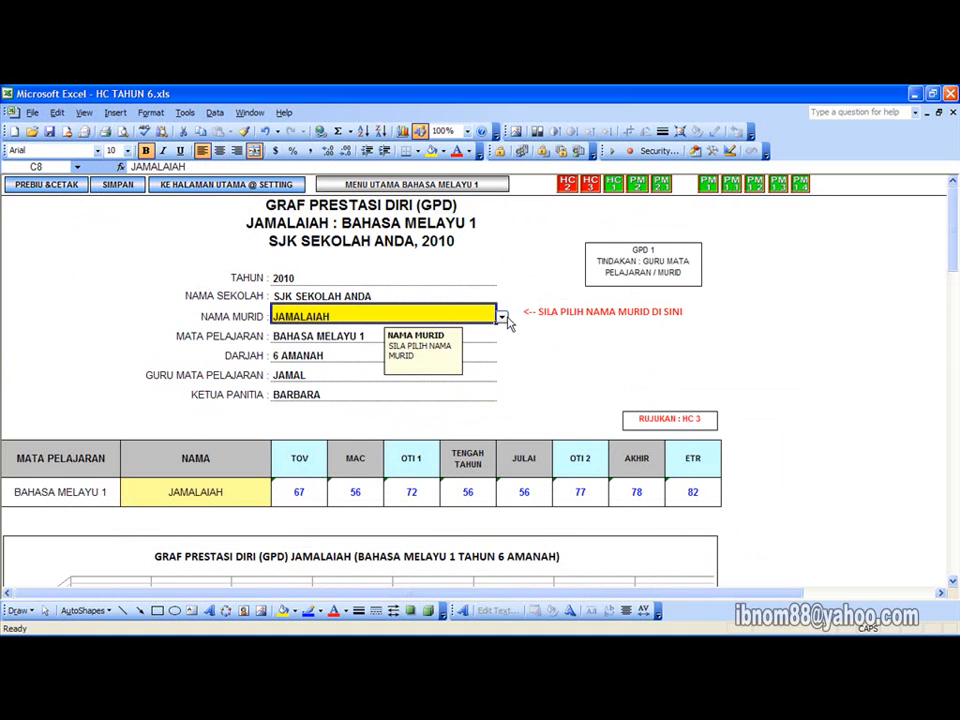
{"action": "left_click", "coordinate": [502, 317]}
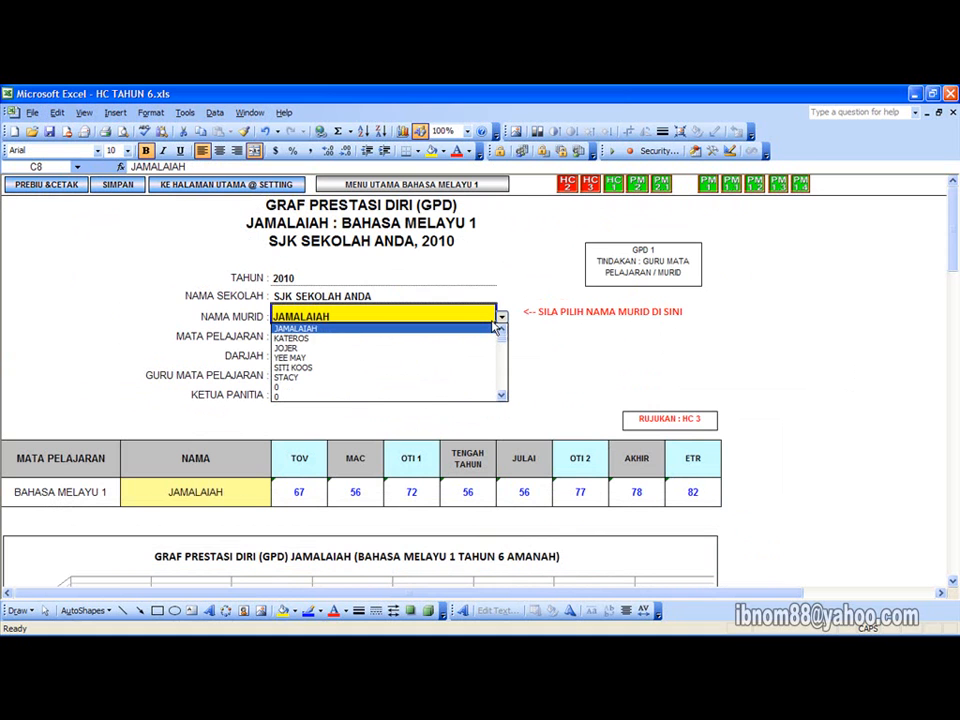
{"action": "left_click", "coordinate": [419, 368]}
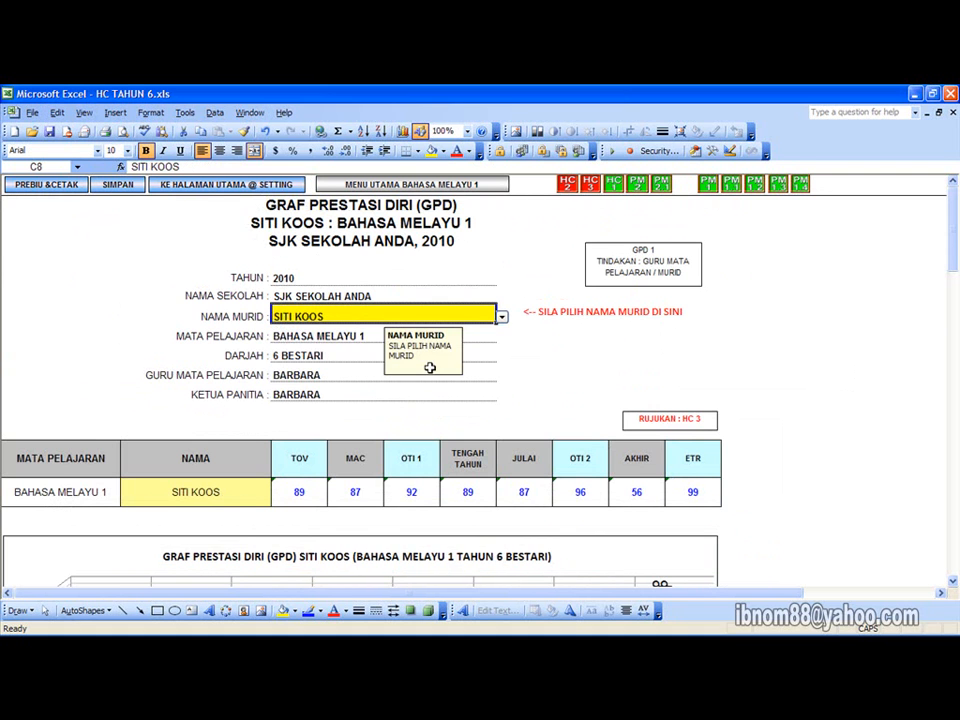
Step: Examine the selected pupil's performance graph from TOV through the tests and OTI targets to ETR
{"action": "scroll", "coordinate": [763, 359], "scroll_direction": "down", "scroll_amount": 4}
{"action": "scroll", "coordinate": [765, 363], "scroll_direction": "down", "scroll_amount": 2}
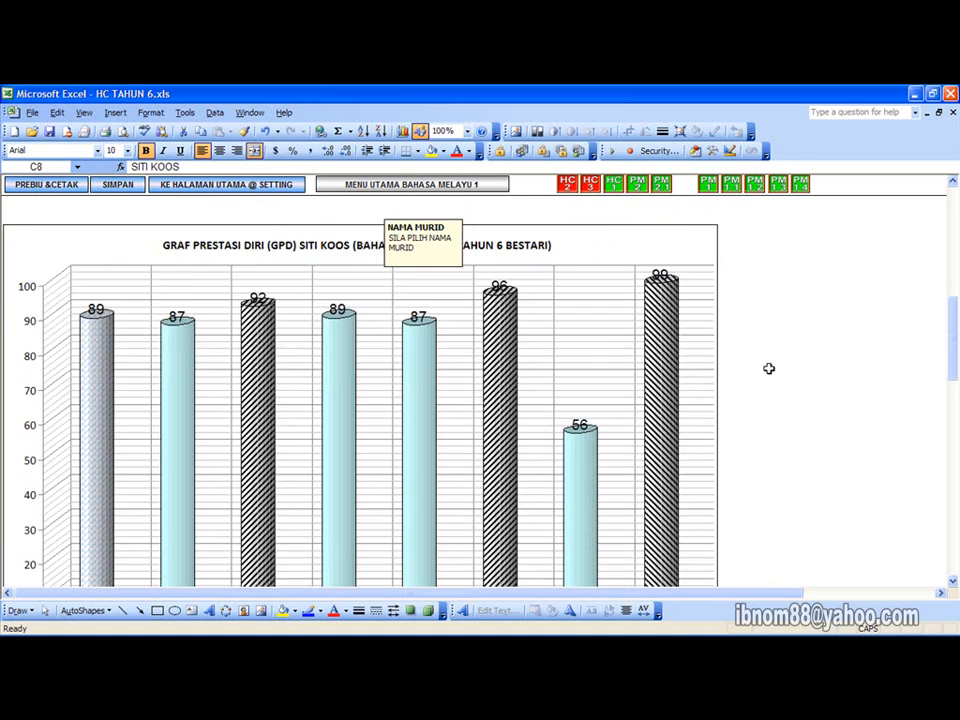
{"action": "scroll", "coordinate": [769, 370], "scroll_direction": "down", "scroll_amount": 3}
{"action": "scroll", "coordinate": [785, 371], "scroll_direction": "down", "scroll_amount": 3}
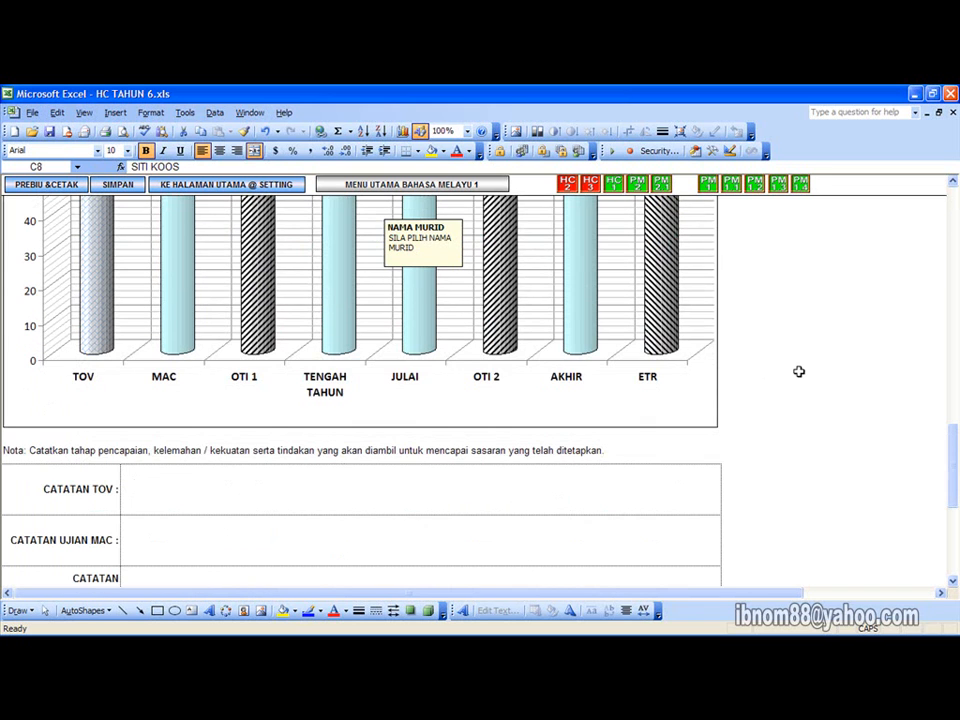
{"action": "scroll", "coordinate": [800, 368], "scroll_direction": "up", "scroll_amount": 3}
{"action": "scroll", "coordinate": [804, 360], "scroll_direction": "up", "scroll_amount": 3}
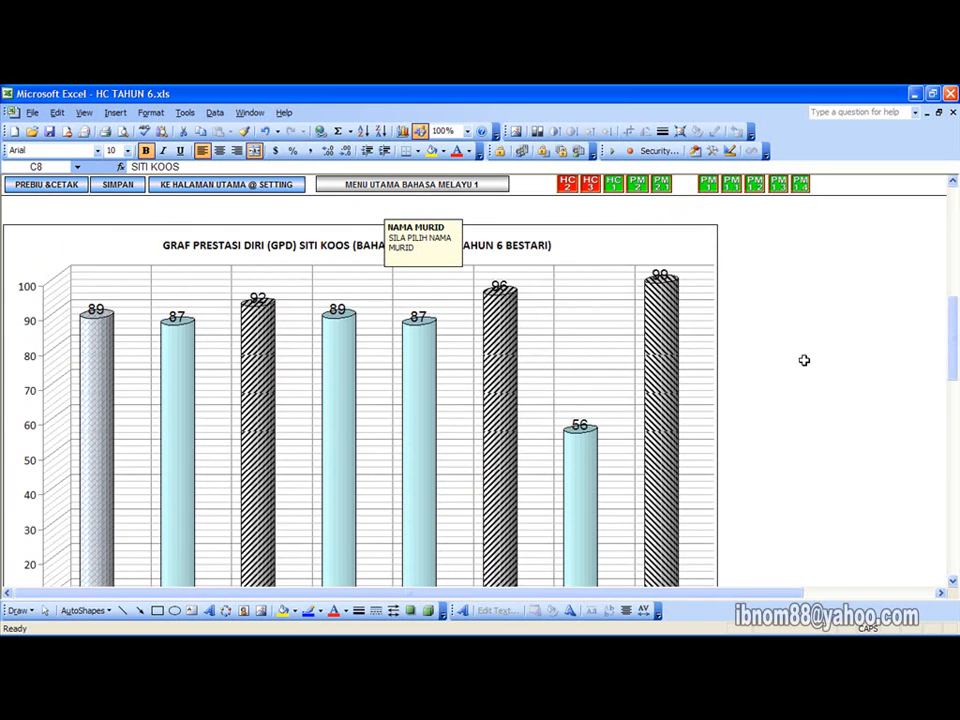
{"action": "scroll", "coordinate": [805, 363], "scroll_direction": "down", "scroll_amount": 2}
{"action": "scroll", "coordinate": [280, 537], "scroll_direction": "down", "scroll_amount": 1}
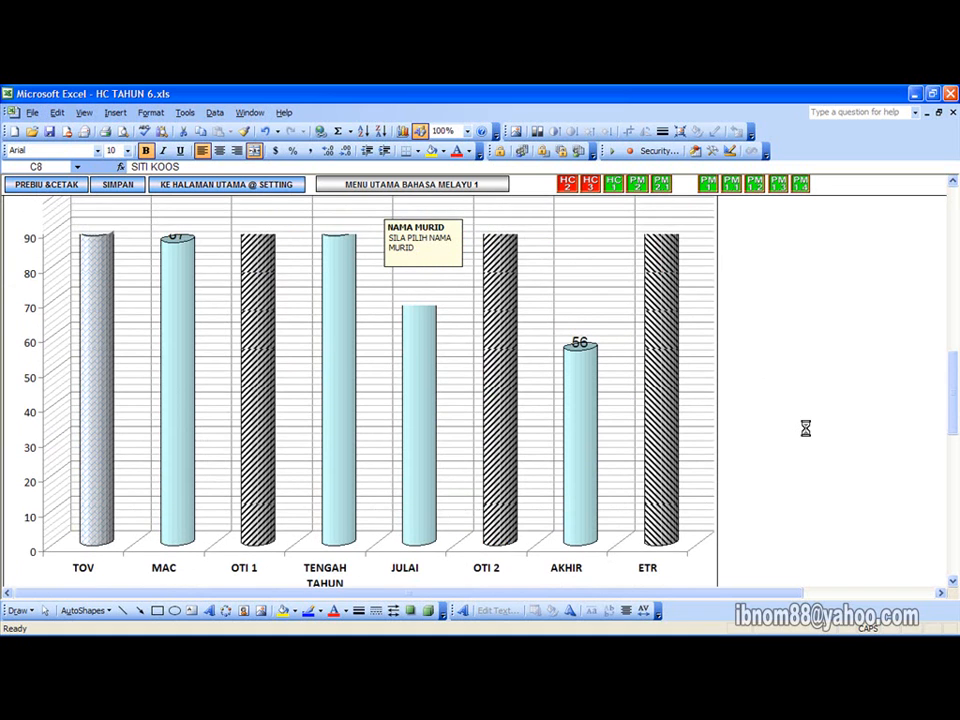
Step: Check the selected pupil's details and marks table against the bars of the performance graph
{"action": "scroll", "coordinate": [808, 421], "scroll_direction": "up", "scroll_amount": 2}
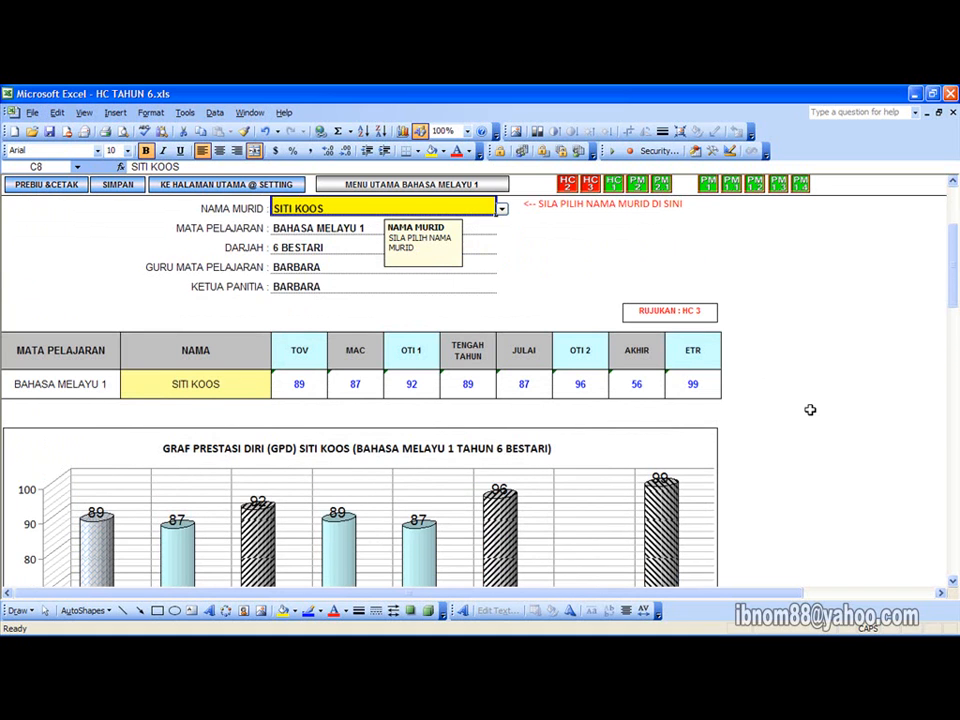
{"action": "scroll", "coordinate": [805, 405], "scroll_direction": "up", "scroll_amount": 1}
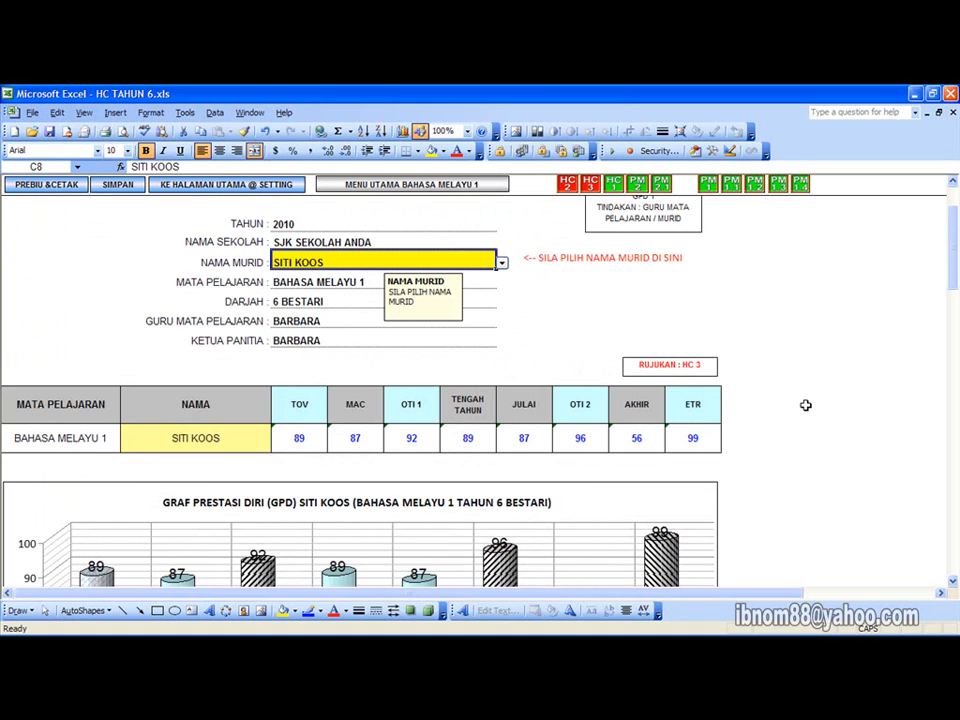
{"action": "scroll", "coordinate": [805, 405], "scroll_direction": "up", "scroll_amount": 1}
{"action": "scroll", "coordinate": [805, 405], "scroll_direction": "down", "scroll_amount": 1}
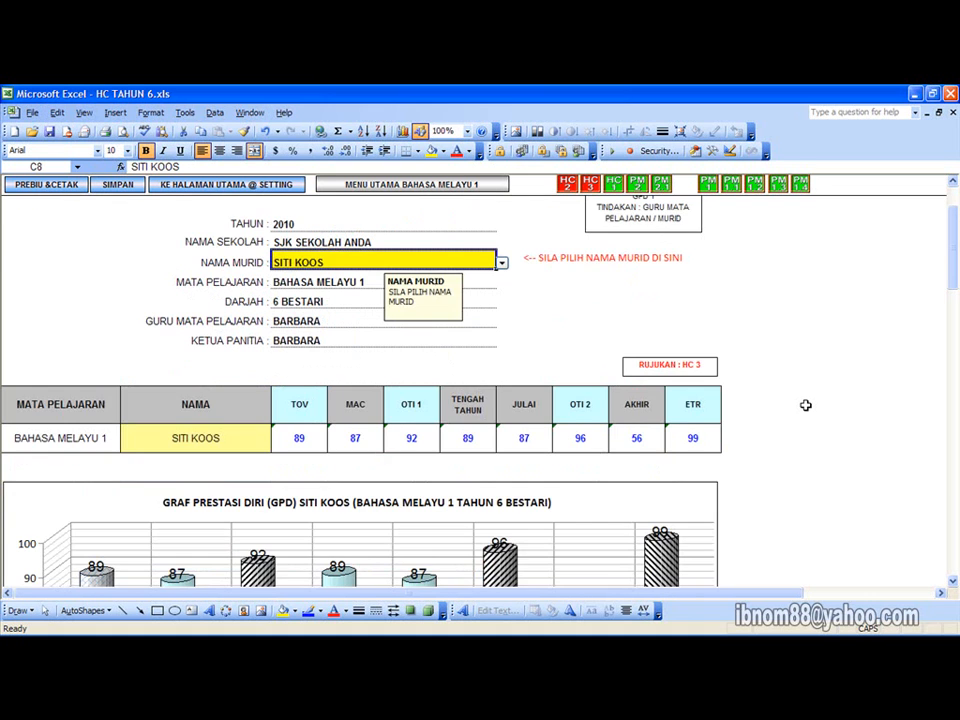
{"action": "scroll", "coordinate": [805, 405], "scroll_direction": "down", "scroll_amount": 3}
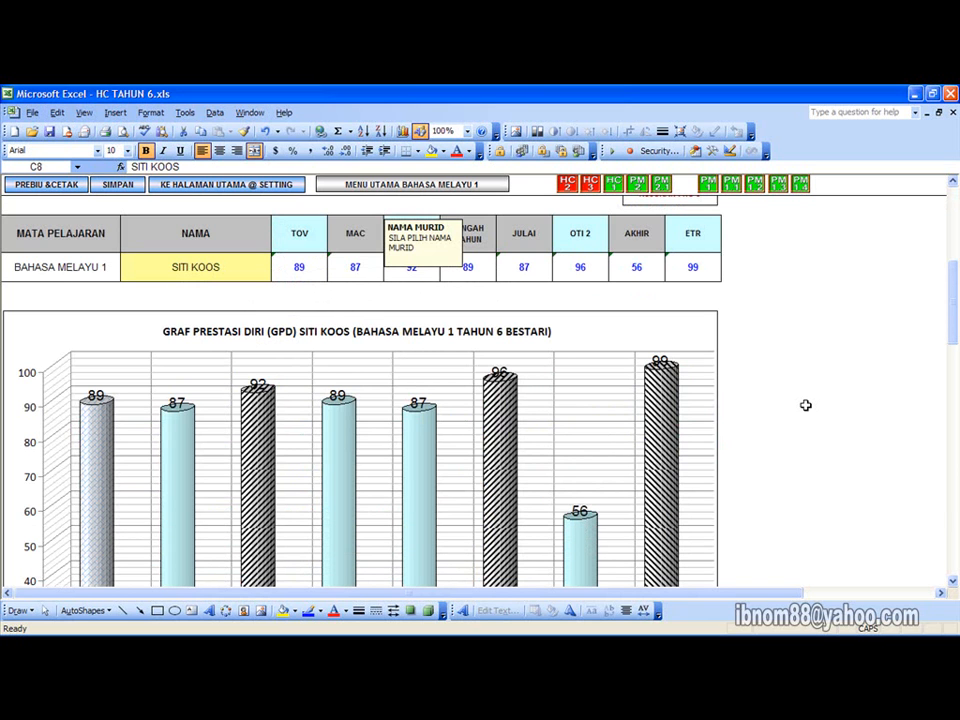
Step: Check the CATATAN TOV note field below the performance graph and return to the top of the sheet
{"action": "left_click", "coordinate": [955, 343]}
{"action": "left_click_drag", "start_coordinate": [955, 343], "coordinate": [954, 466]}
{"action": "left_click", "coordinate": [384, 520]}
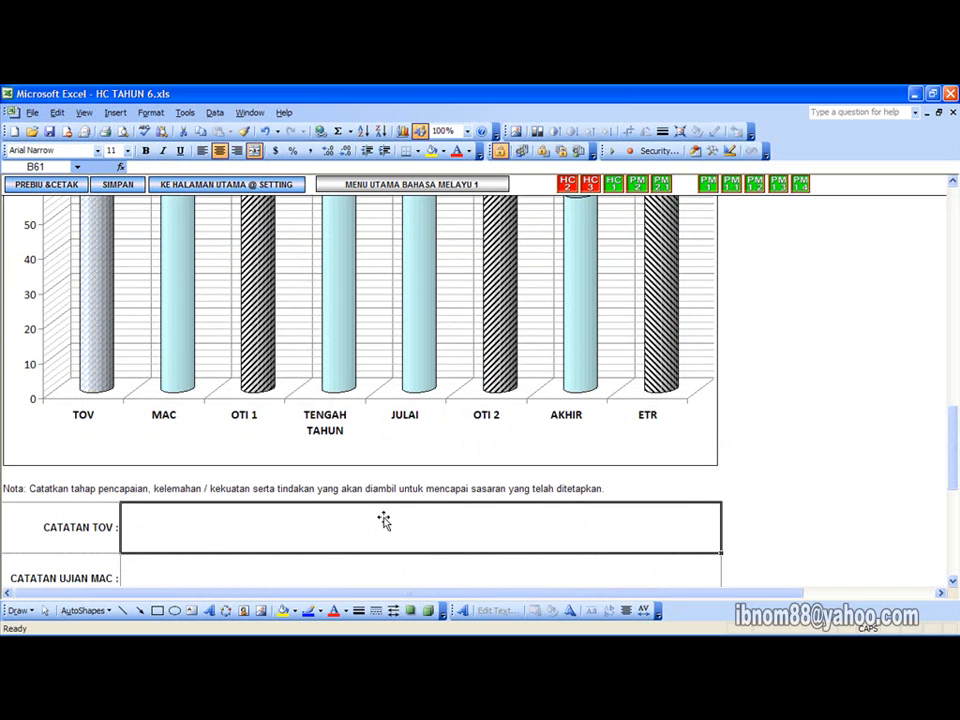
{"action": "left_click", "coordinate": [955, 445]}
{"action": "left_click_drag", "start_coordinate": [955, 445], "coordinate": [955, 224]}
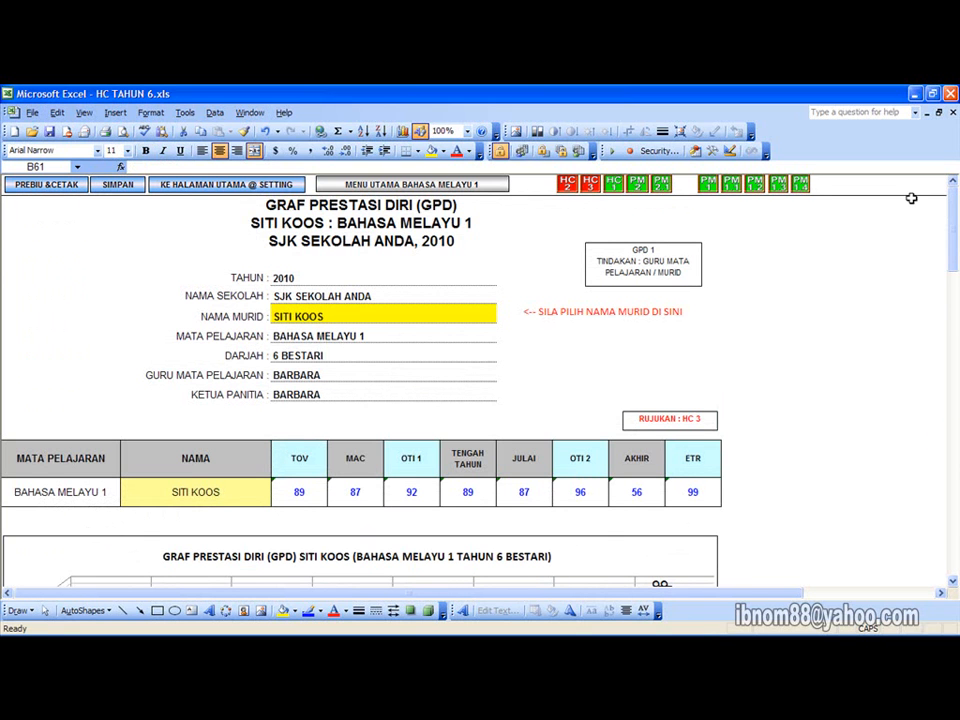
Step: Open the PM 1 clinical analysis and review the OPERASI, TARGET, problem and improvement strategy columns for the first pupils
{"action": "left_click", "coordinate": [708, 186]}
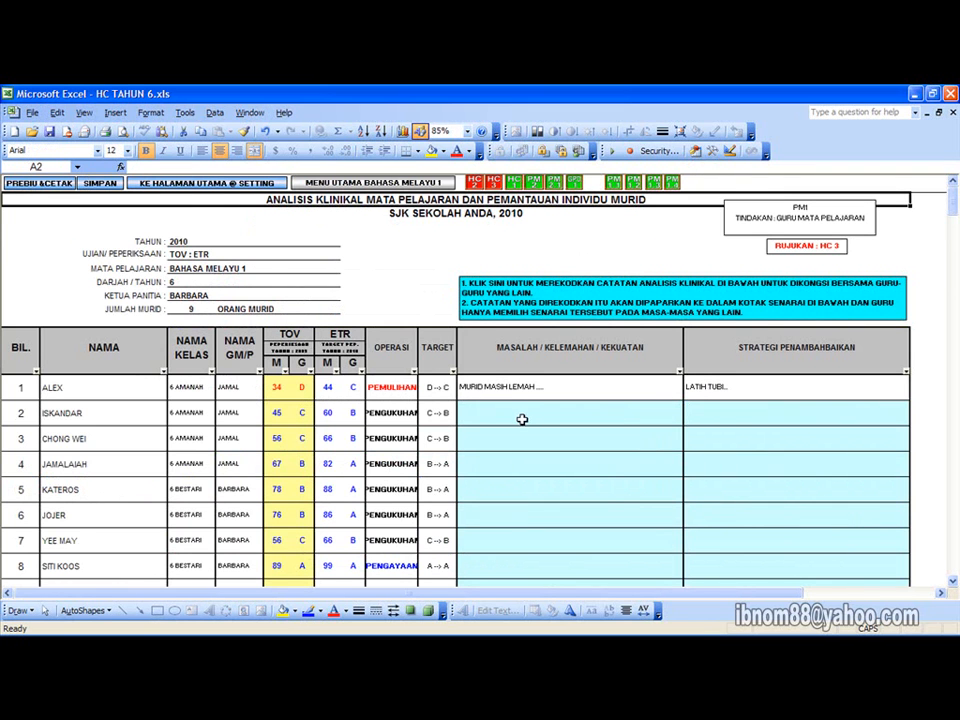
{"action": "scroll", "coordinate": [532, 411], "scroll_direction": "down", "scroll_amount": 1}
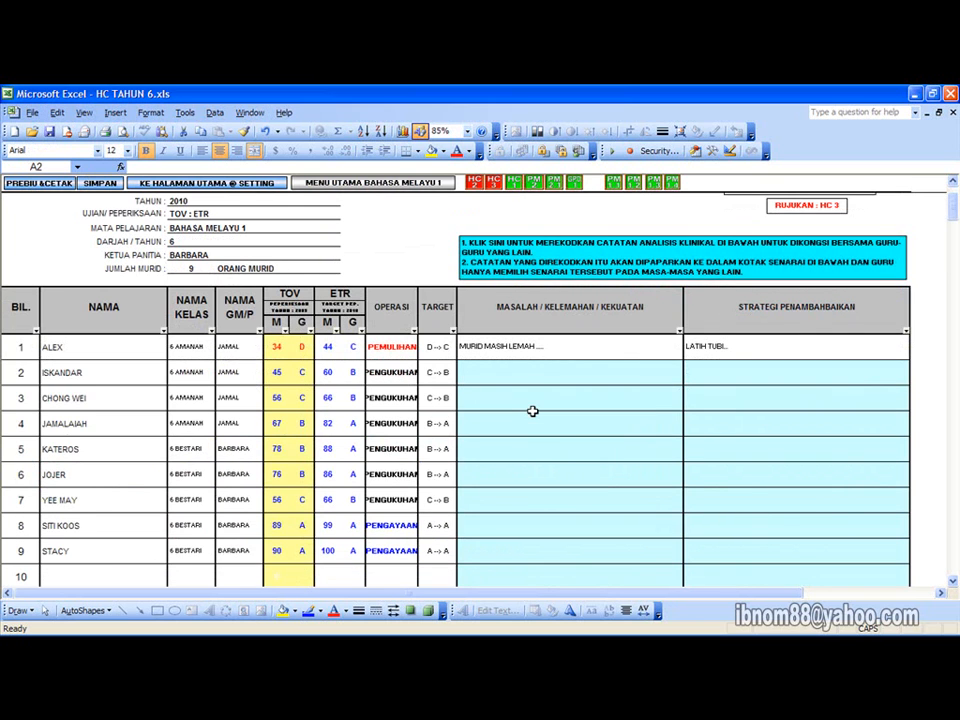
{"action": "left_click", "coordinate": [397, 347]}
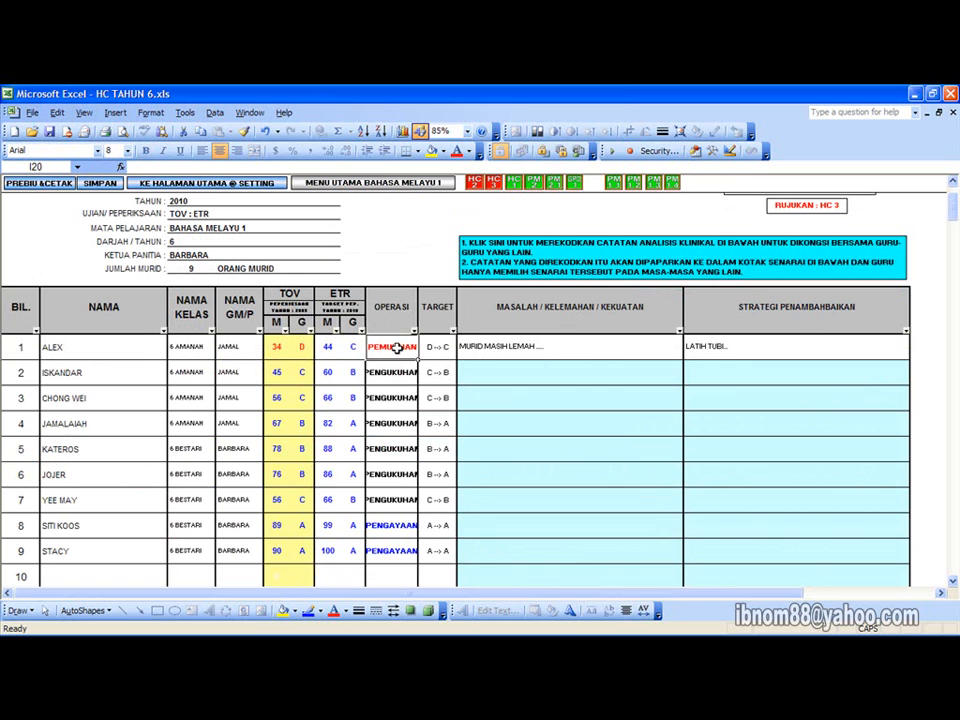
{"action": "left_click", "coordinate": [397, 372]}
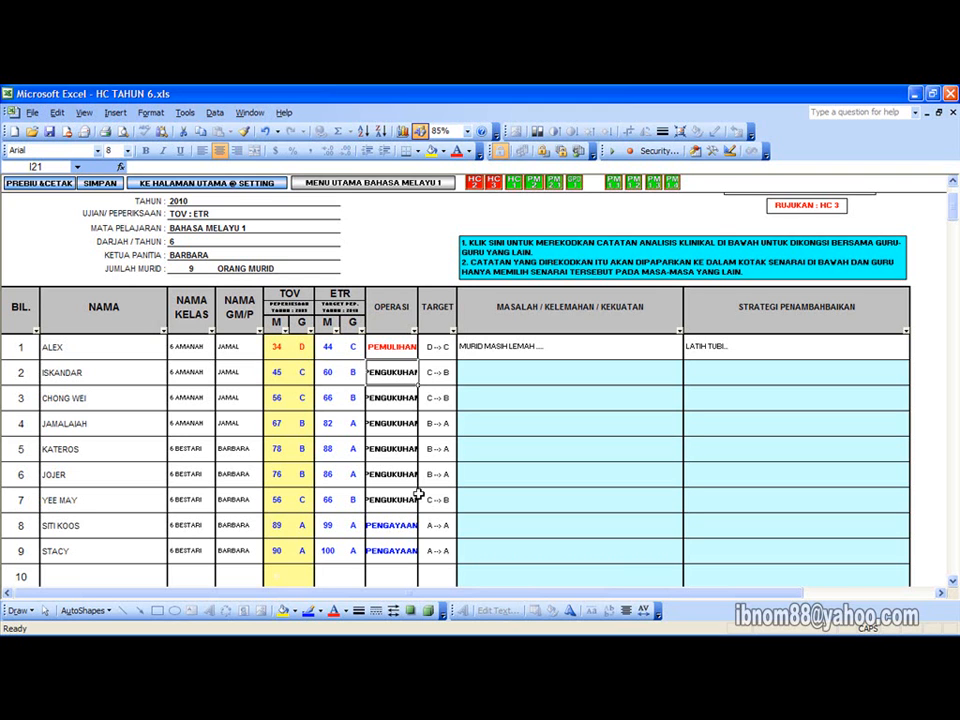
{"action": "left_click", "coordinate": [439, 347]}
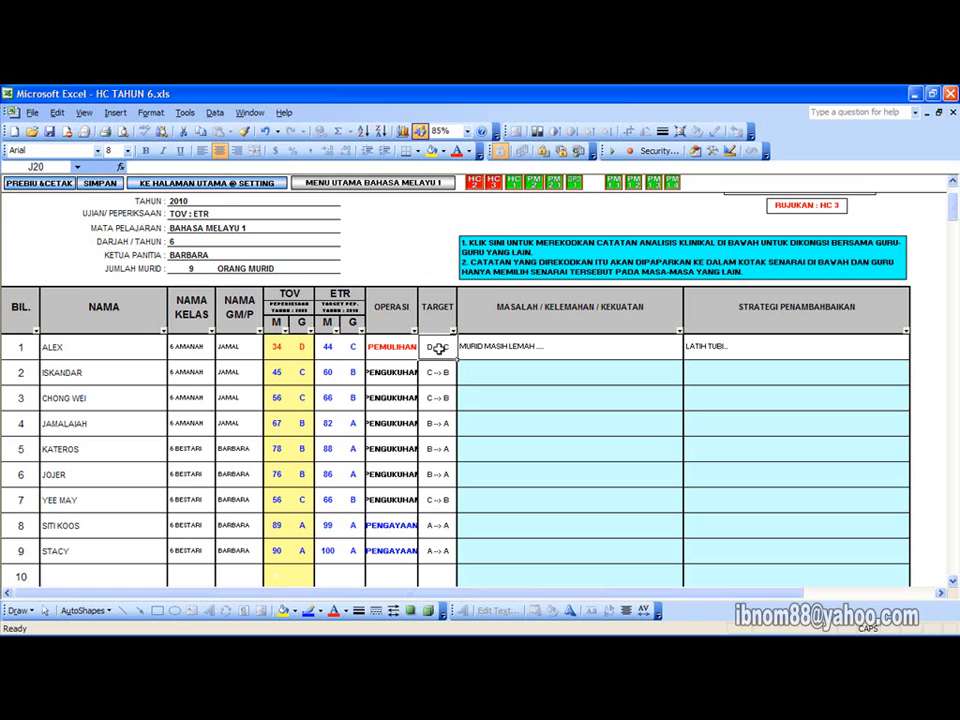
{"action": "left_click", "coordinate": [537, 352]}
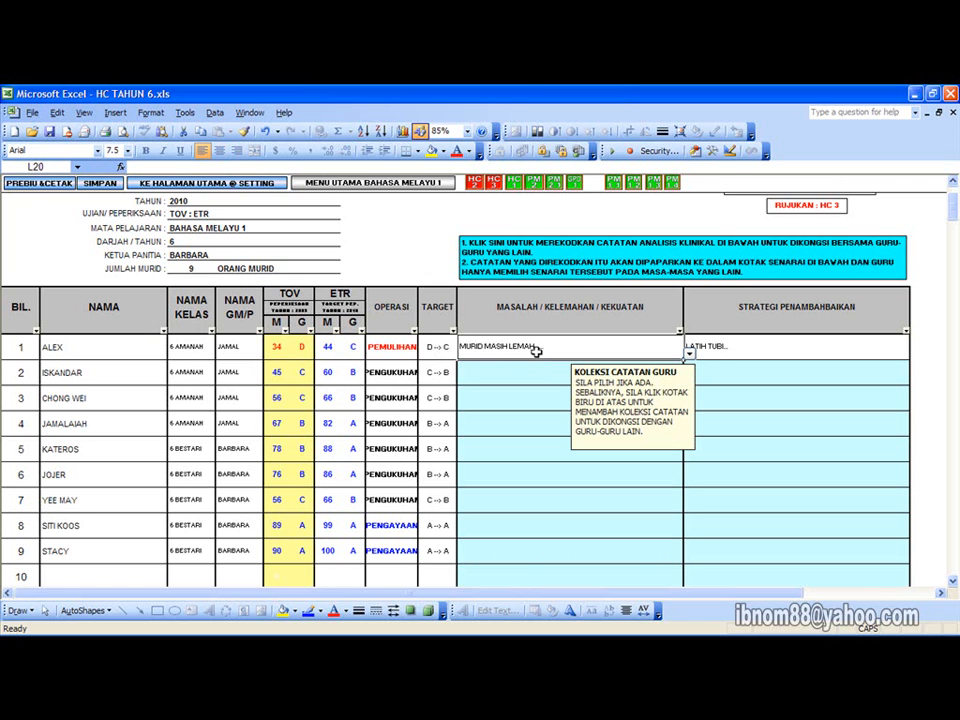
{"action": "left_click", "coordinate": [786, 347]}
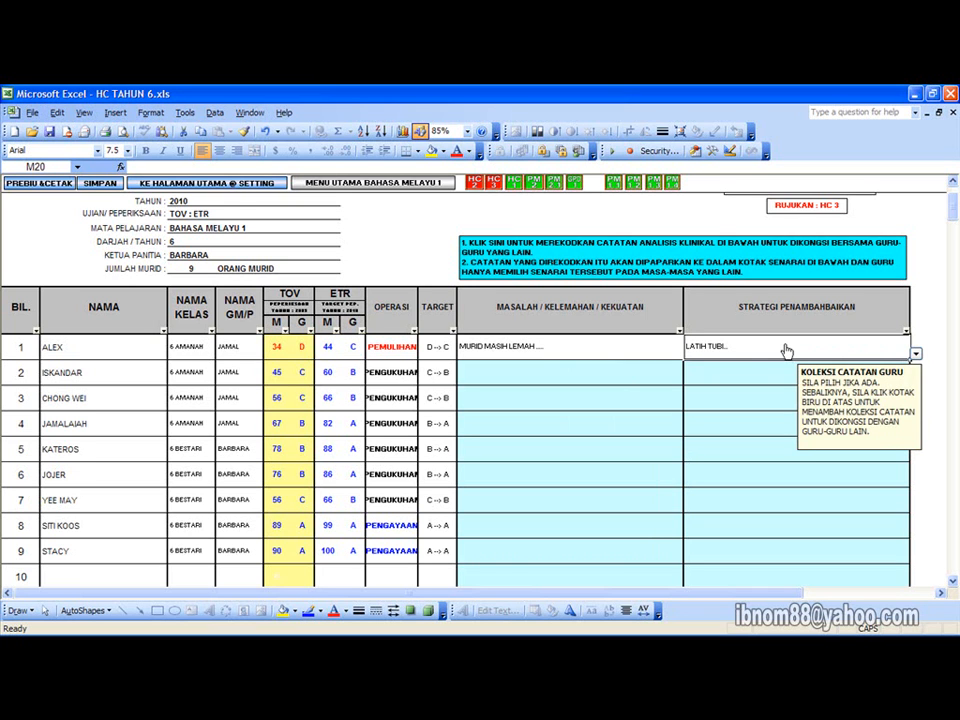
Step: Open the shared collection of teachers' clinical analysis notes and inspect the first problem and strategy entries
{"action": "left_click", "coordinate": [643, 256]}
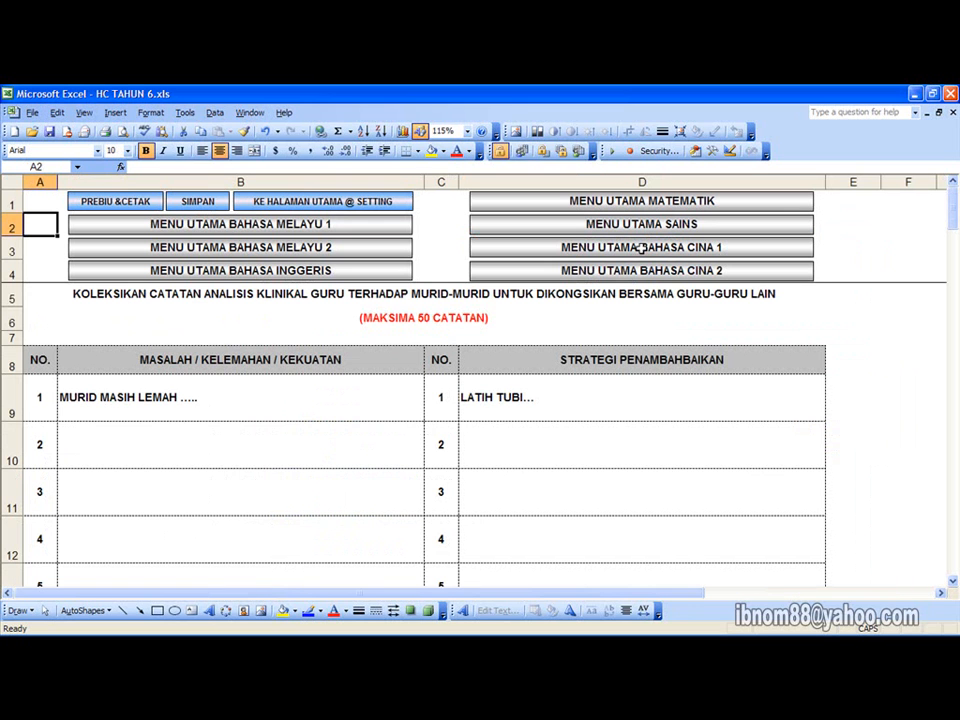
{"action": "left_click", "coordinate": [299, 446]}
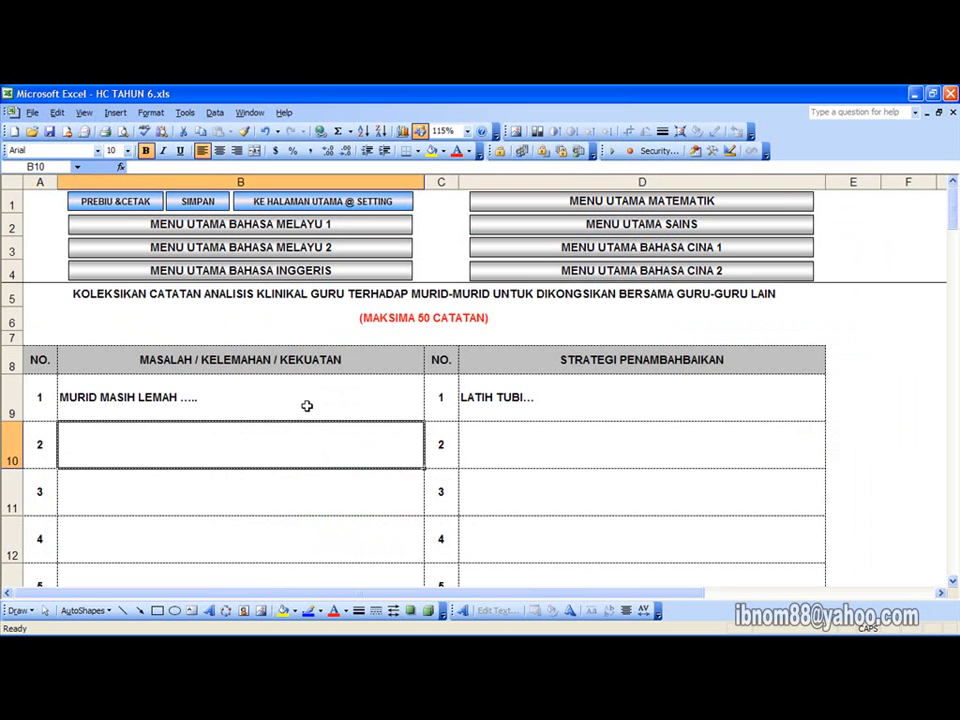
{"action": "left_click", "coordinate": [307, 405]}
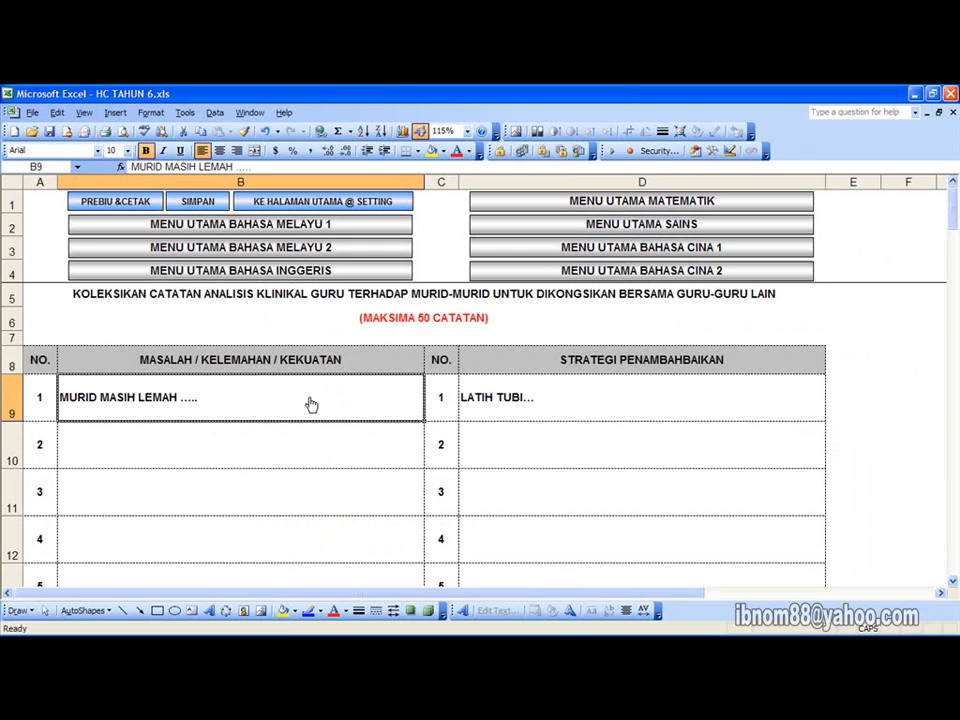
Step: Return to the PM 1 (TOV:ETR) analysis through the Bahasa Melayu 1 main menu and inspect the shared problem notes offered for the second pupil
{"action": "left_click", "coordinate": [303, 231]}
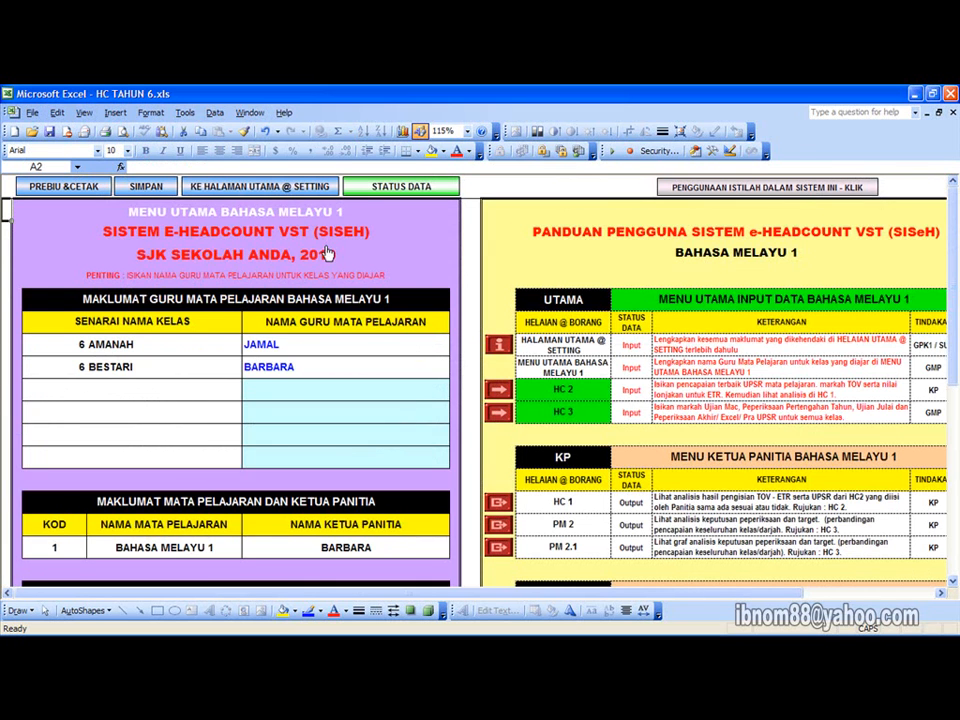
{"action": "scroll", "coordinate": [513, 527], "scroll_direction": "down", "scroll_amount": 3}
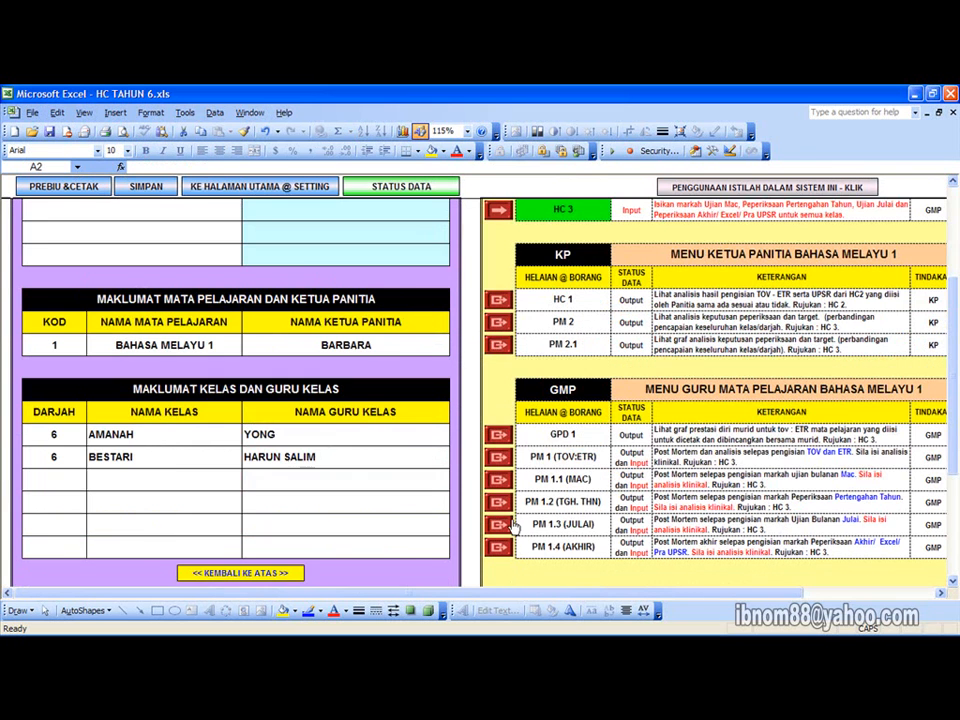
{"action": "left_click", "coordinate": [499, 457]}
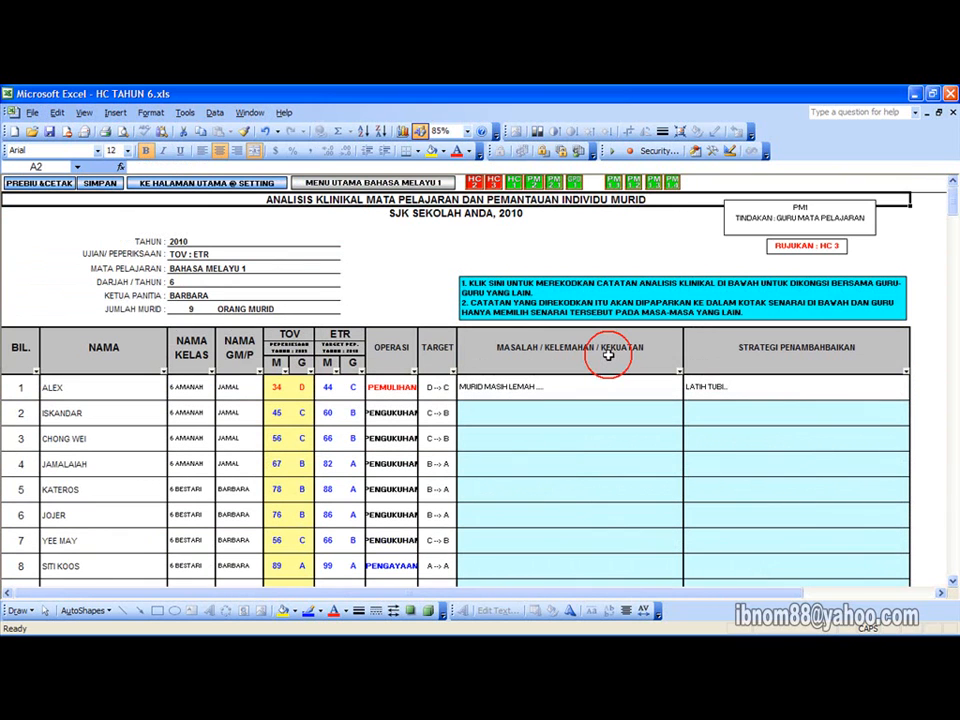
{"action": "left_click", "coordinate": [677, 421]}
{"action": "left_click", "coordinate": [689, 420]}
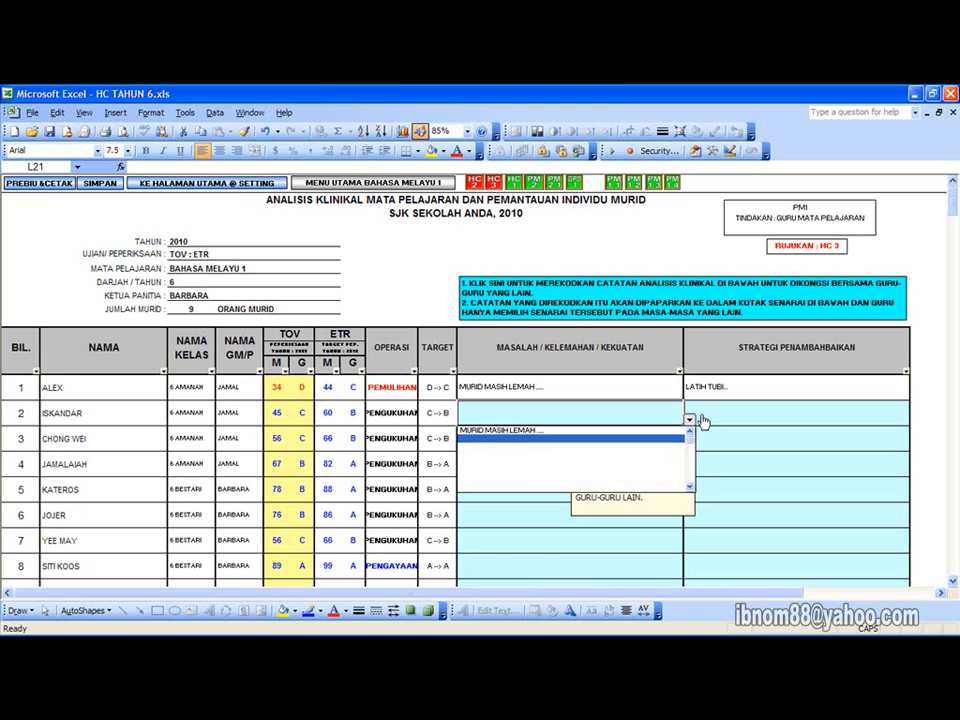
{"action": "left_click", "coordinate": [653, 423]}
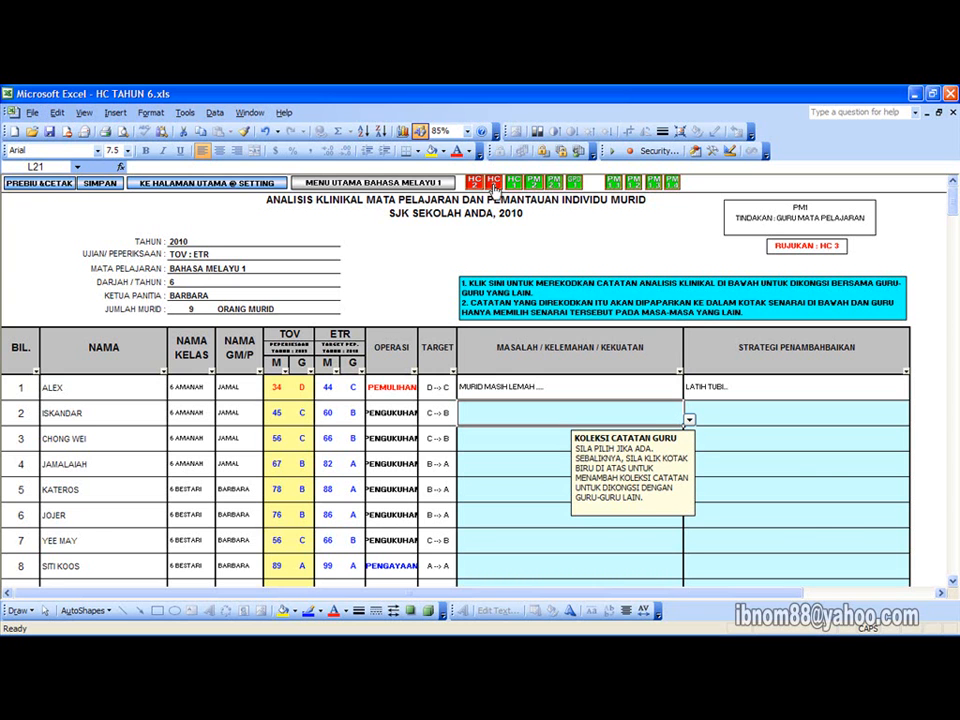
Step: Open the HC 3 marks sheet and clear the MAC marks of all listed pupils
{"action": "left_click", "coordinate": [493, 186]}
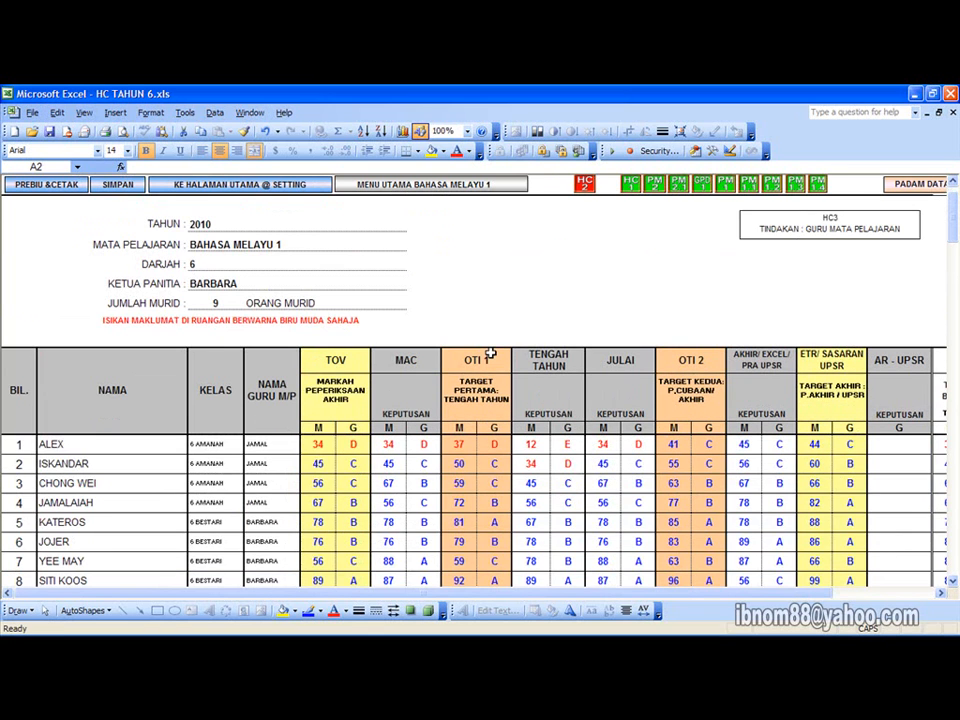
{"action": "scroll", "coordinate": [510, 360], "scroll_direction": "down", "scroll_amount": 2}
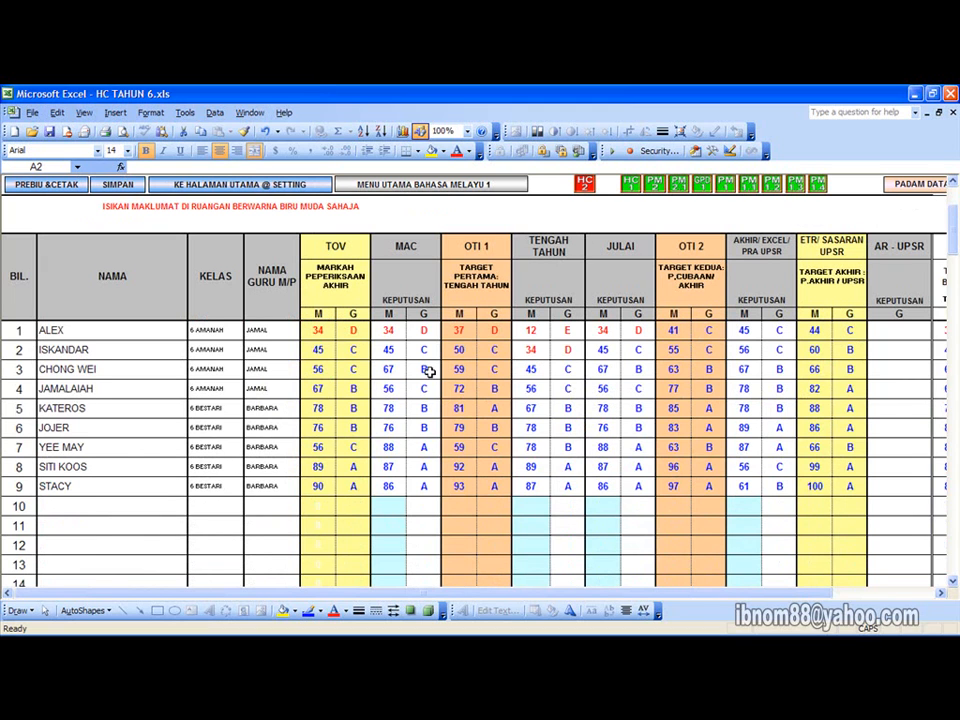
{"action": "left_click", "coordinate": [388, 331]}
{"action": "left_click_drag", "start_coordinate": [388, 331], "coordinate": [389, 529]}
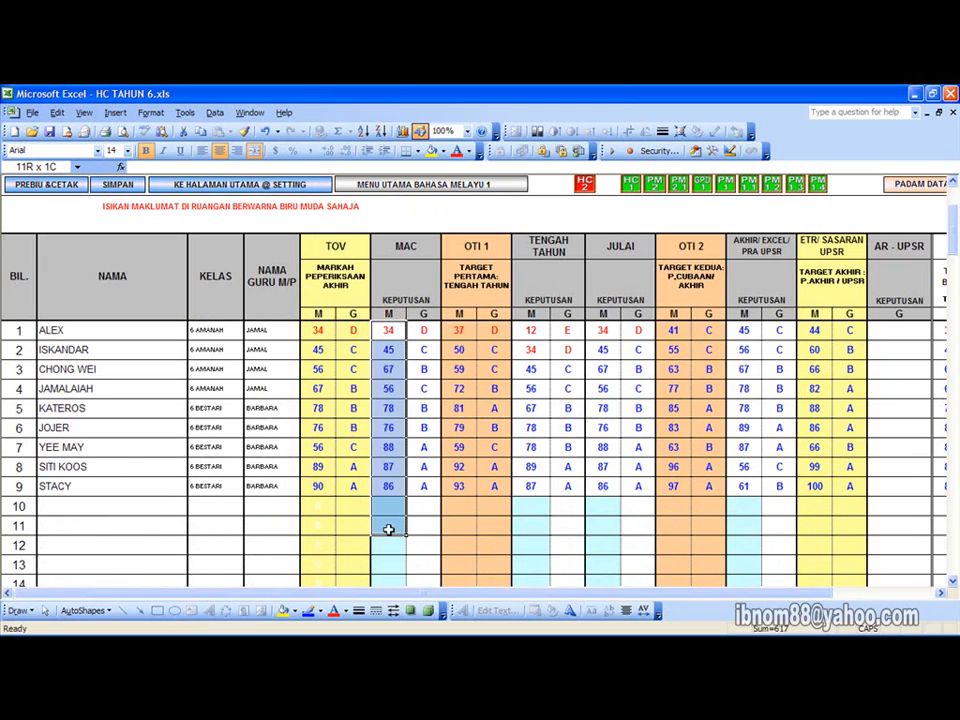
{"action": "key", "text": "Delete"}
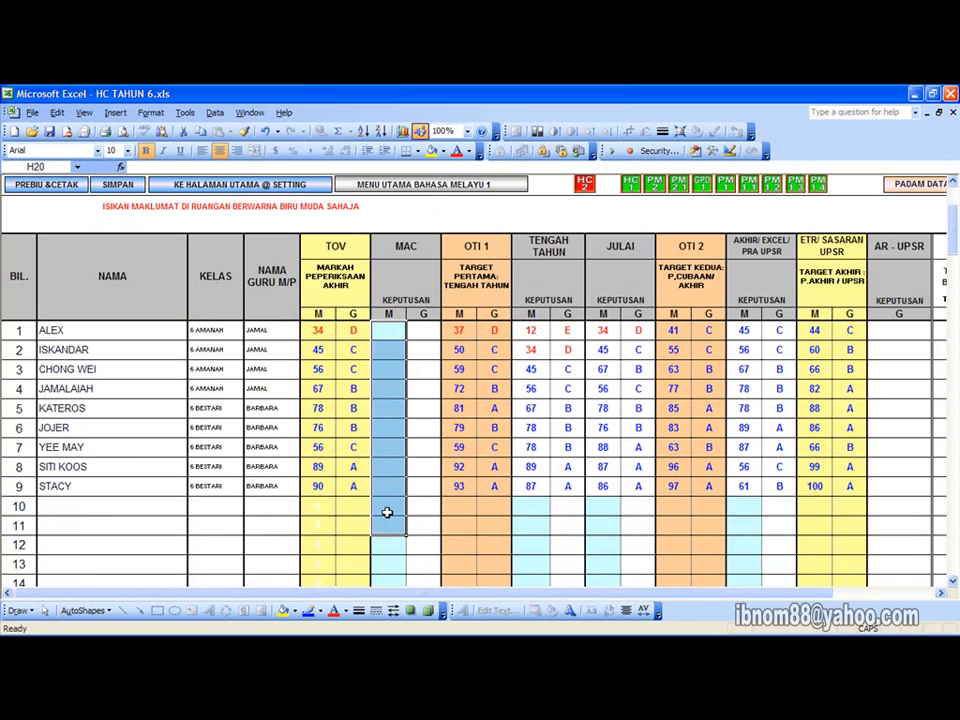
{"action": "left_click", "coordinate": [390, 522]}
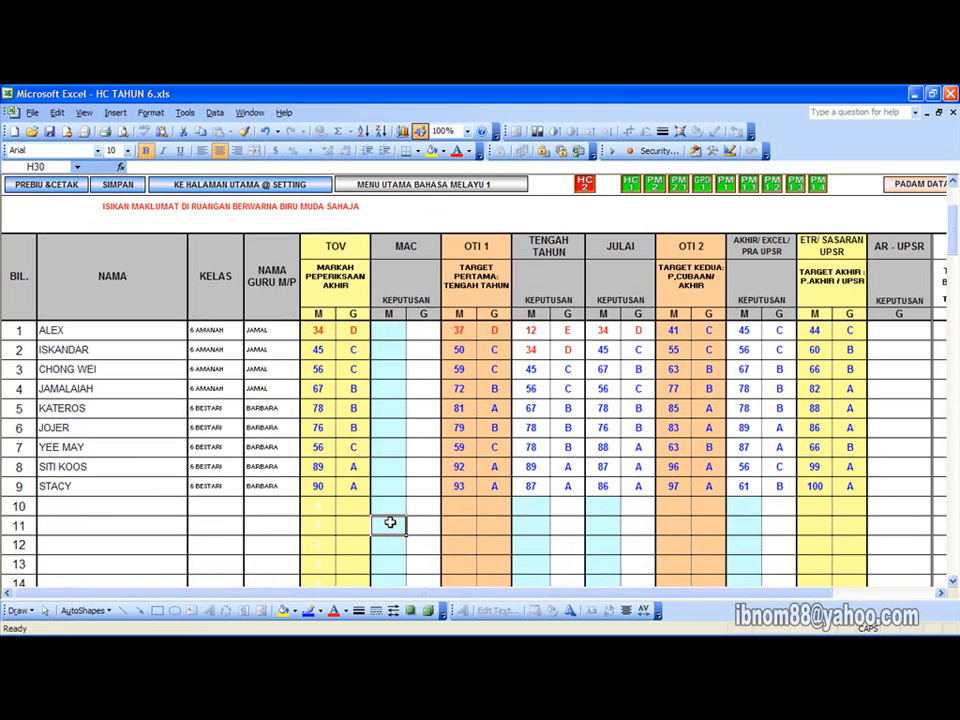
Step: Undo the clearing of the MAC marks and check the TENGAH TAHUN results beside them
{"action": "left_click", "coordinate": [392, 331]}
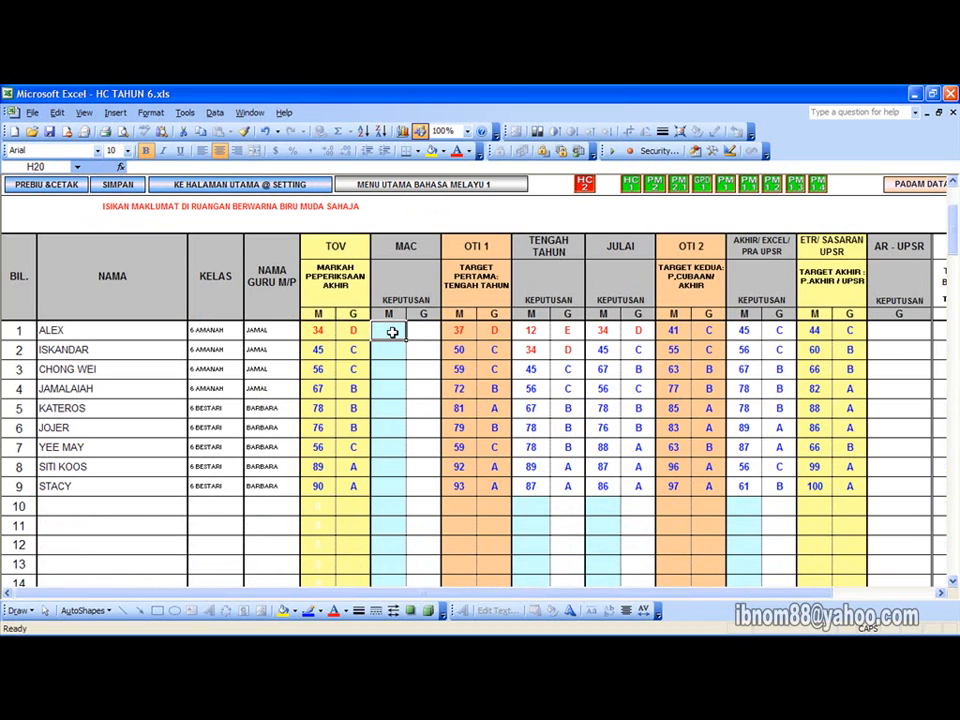
{"action": "key", "text": "ctrl+v"}
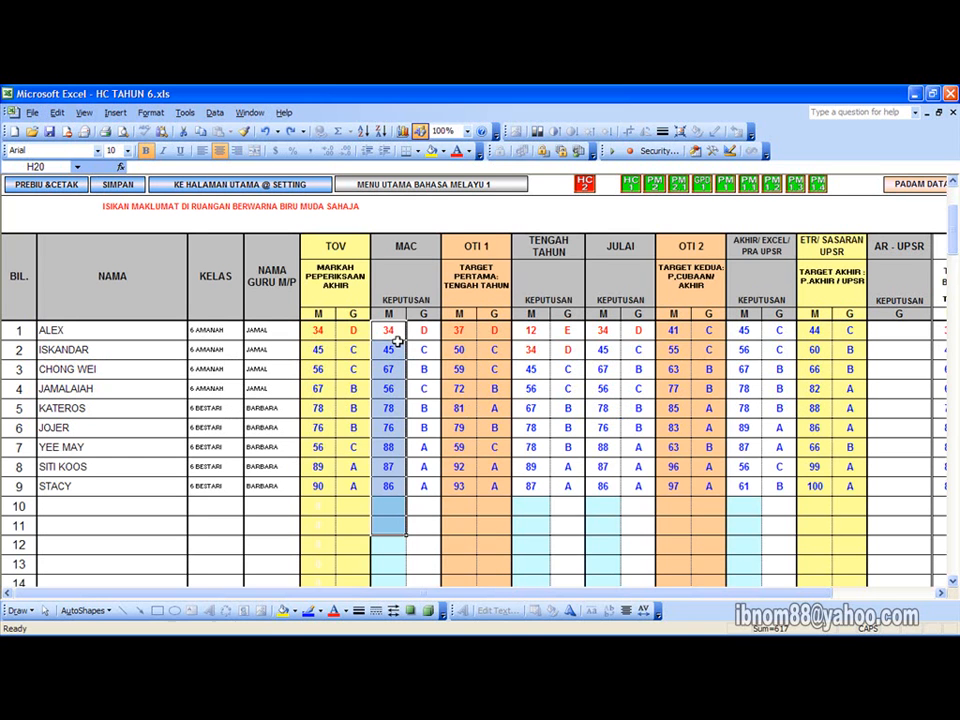
{"action": "left_click", "coordinate": [522, 349]}
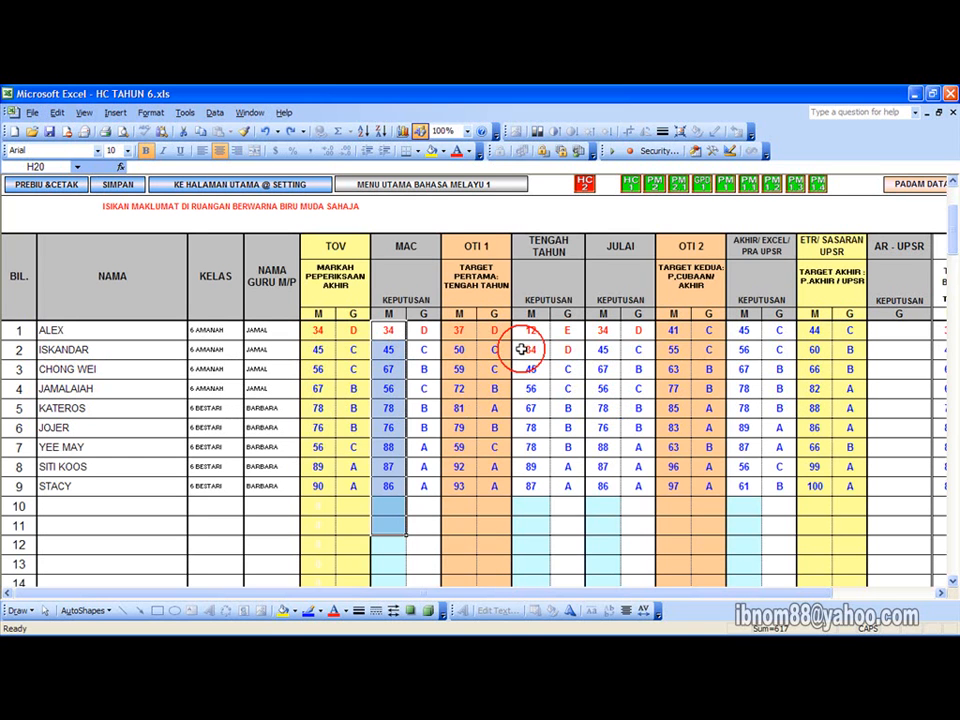
{"action": "left_click", "coordinate": [553, 344]}
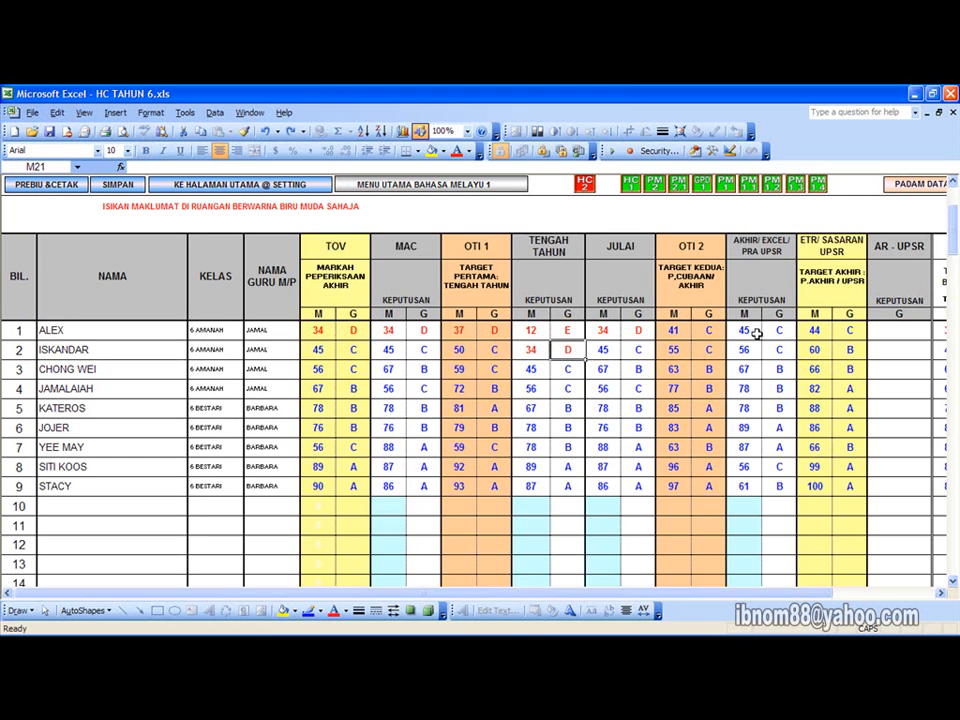
{"action": "scroll", "coordinate": [746, 252], "scroll_direction": "up", "scroll_amount": 1}
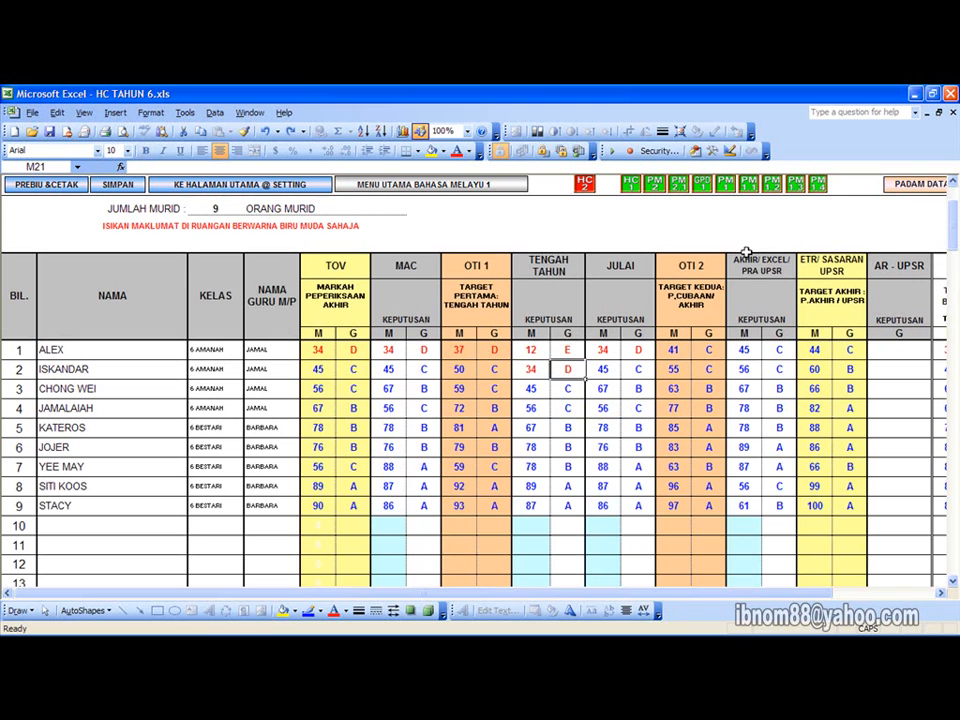
Step: Open the PM 1.1 clinical analysis for MAC and review the exam field, OPERASI, achievement status and problem columns for the first pupils
{"action": "left_click", "coordinate": [746, 186]}
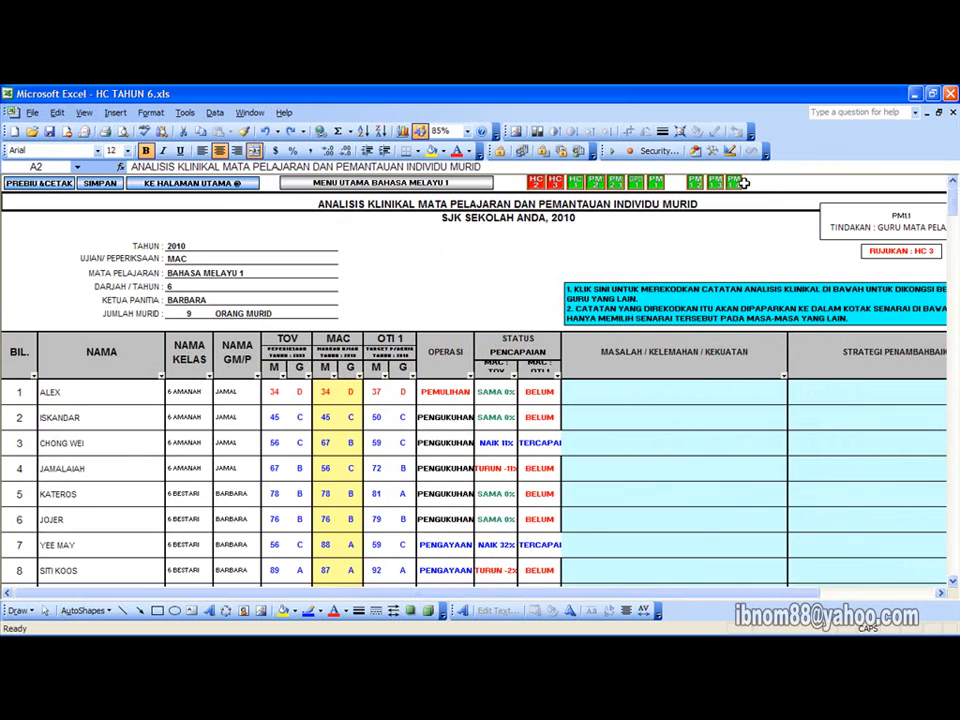
{"action": "left_click", "coordinate": [173, 257]}
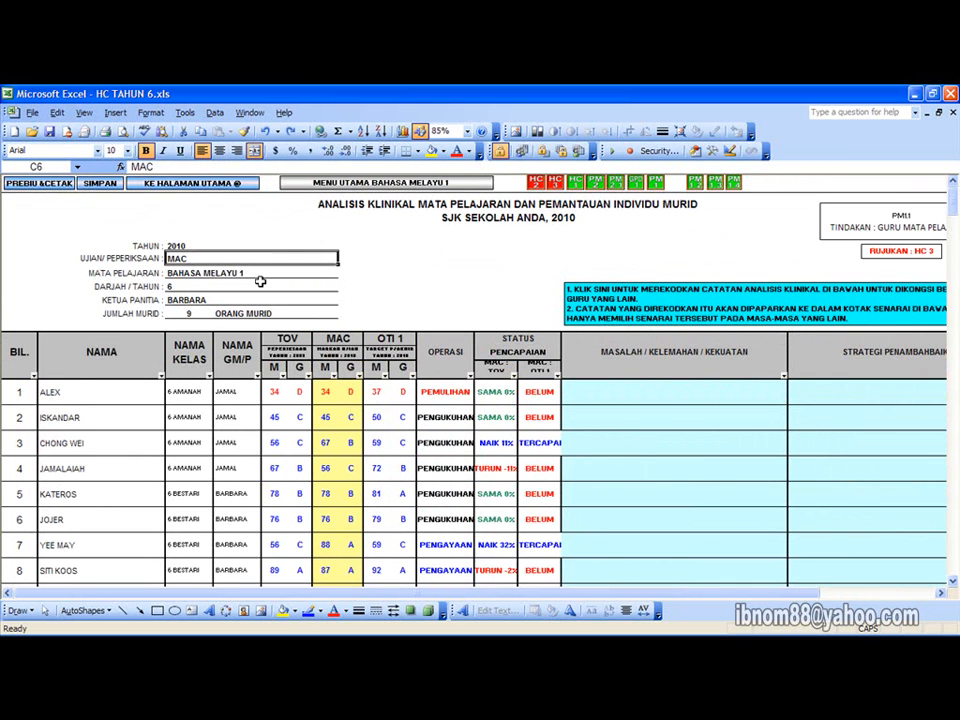
{"action": "scroll", "coordinate": [437, 437], "scroll_direction": "down", "scroll_amount": 1}
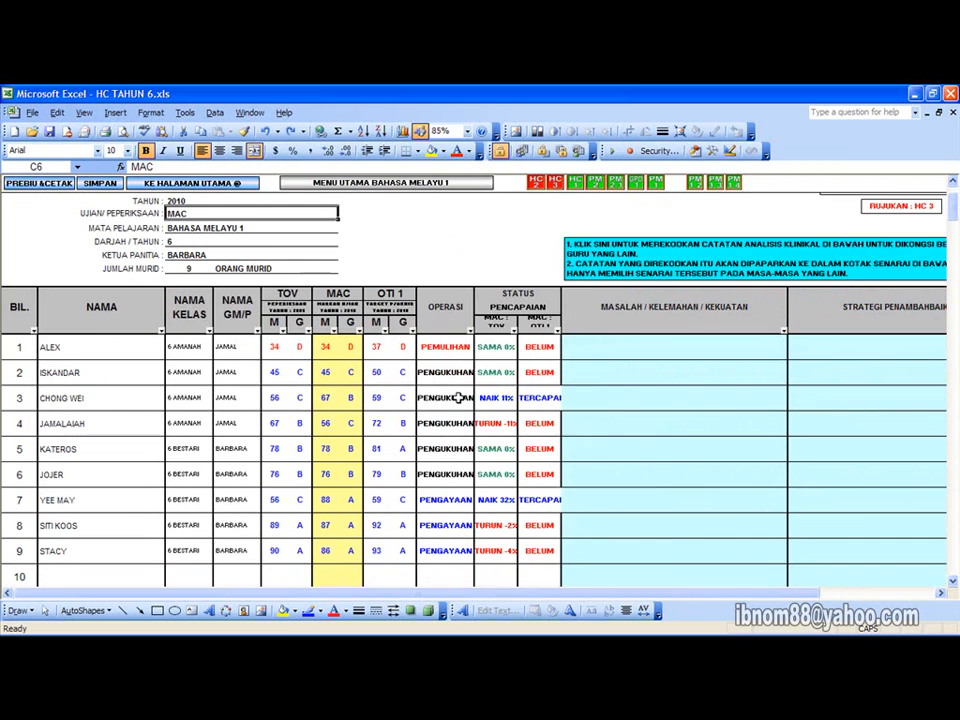
{"action": "left_click", "coordinate": [483, 347]}
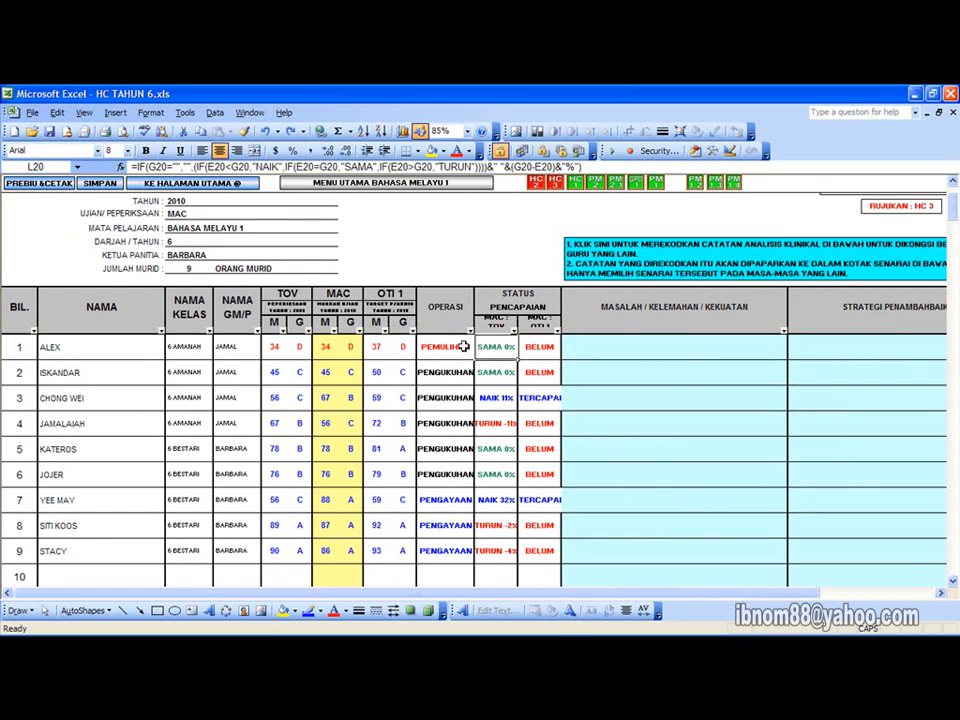
{"action": "left_click", "coordinate": [464, 346]}
{"action": "left_click", "coordinate": [450, 243]}
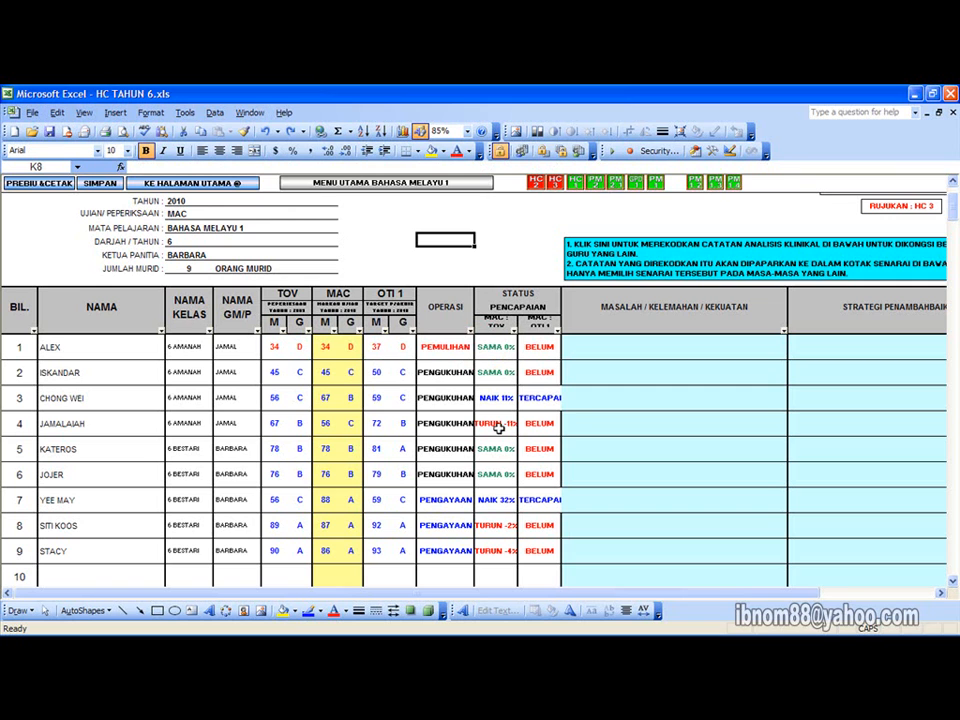
{"action": "left_click", "coordinate": [652, 343]}
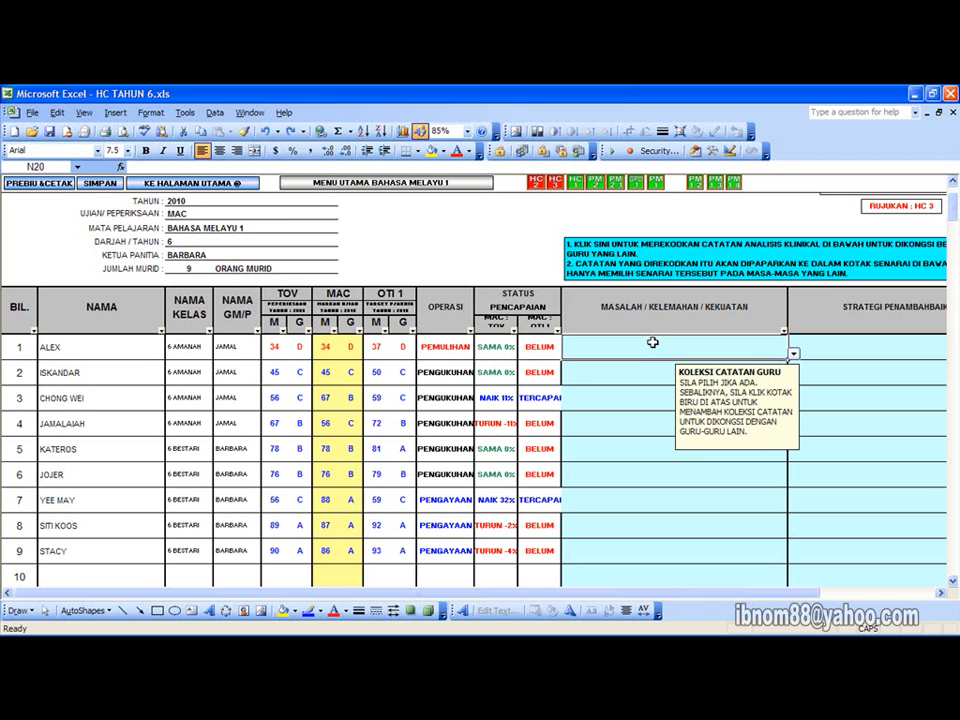
Step: Check the data-entry status of every subject via HC 2 and the Bahasa Melayu 1 main menu, and return to the HALAMAN UTAMA @ SETTING page
{"action": "left_click", "coordinate": [536, 184]}
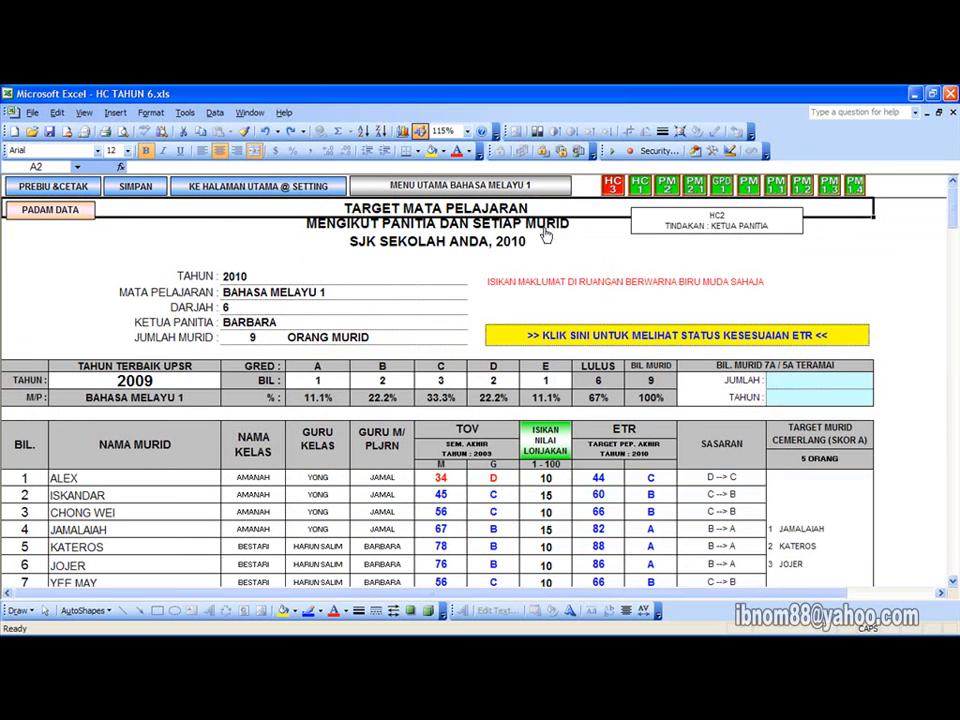
{"action": "left_click", "coordinate": [505, 184]}
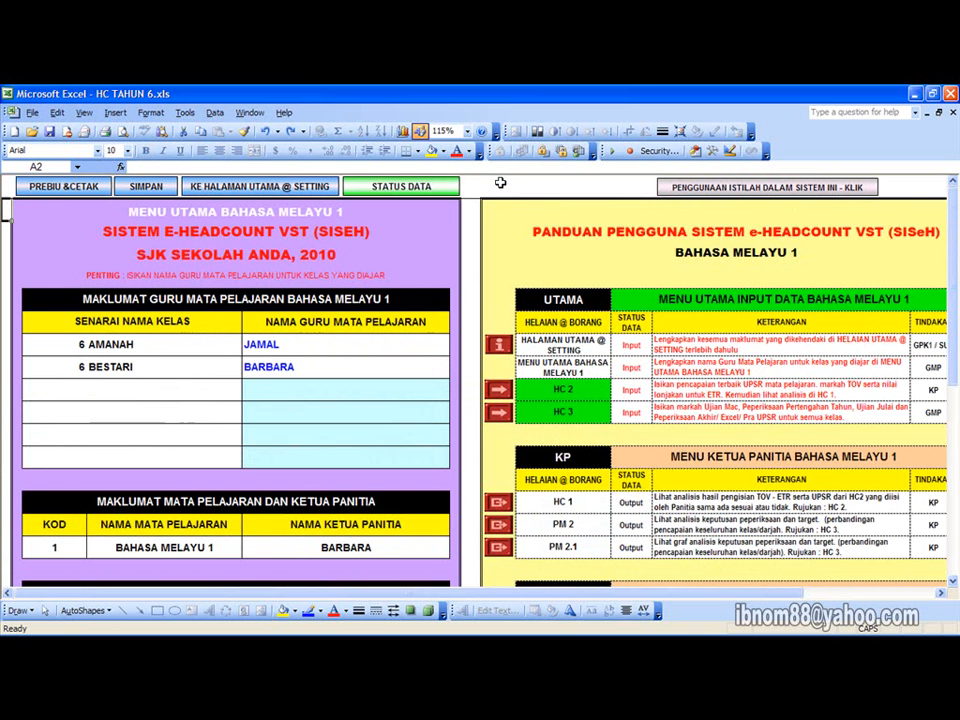
{"action": "left_click", "coordinate": [432, 186]}
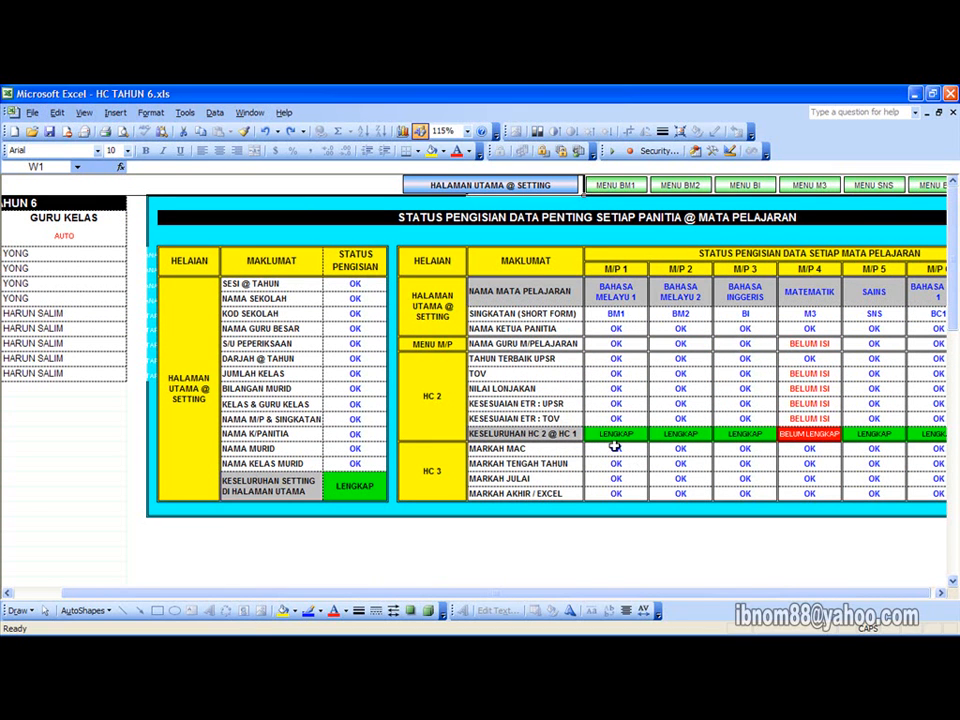
{"action": "left_click", "coordinate": [555, 192]}
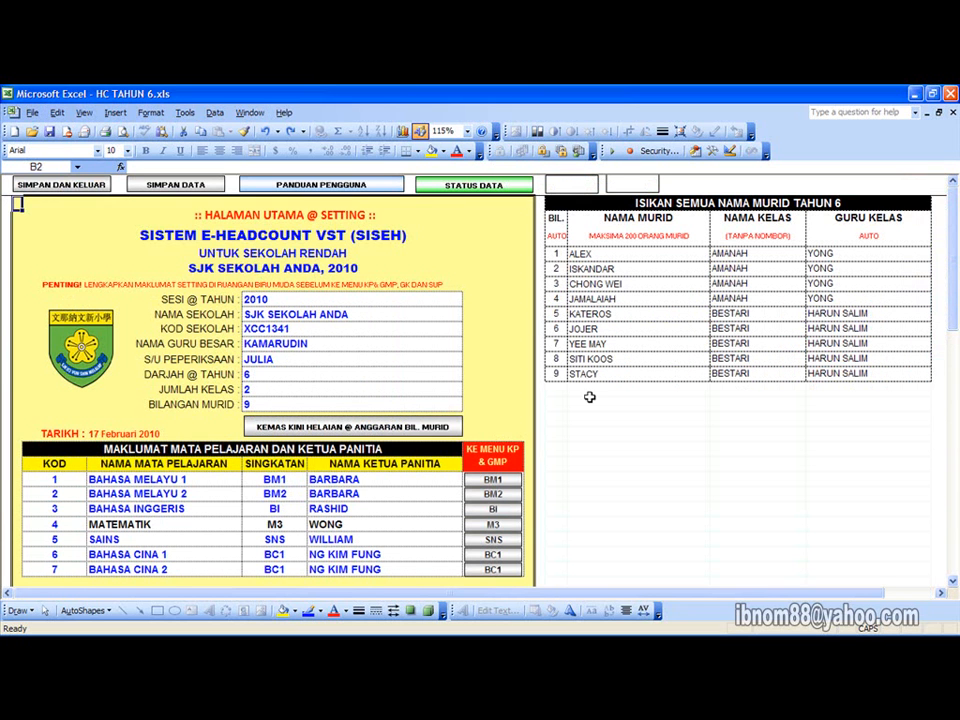